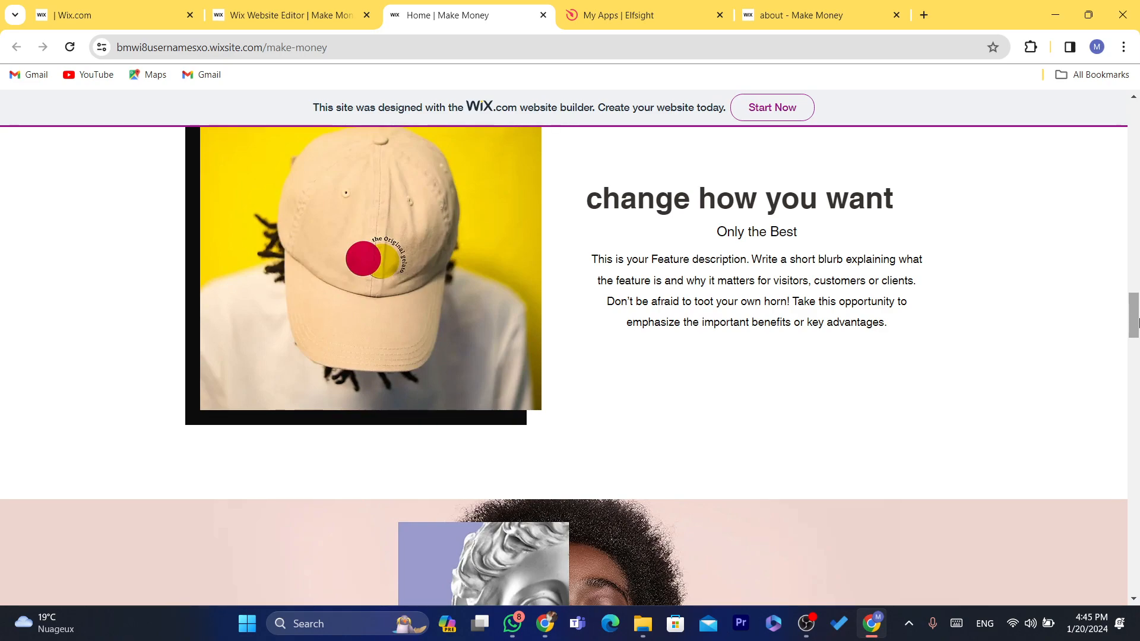
- Go to the Wix dashboard at wix.com in the current tab and close the Elfsight tab
drag(1137, 323, 1137, 103)
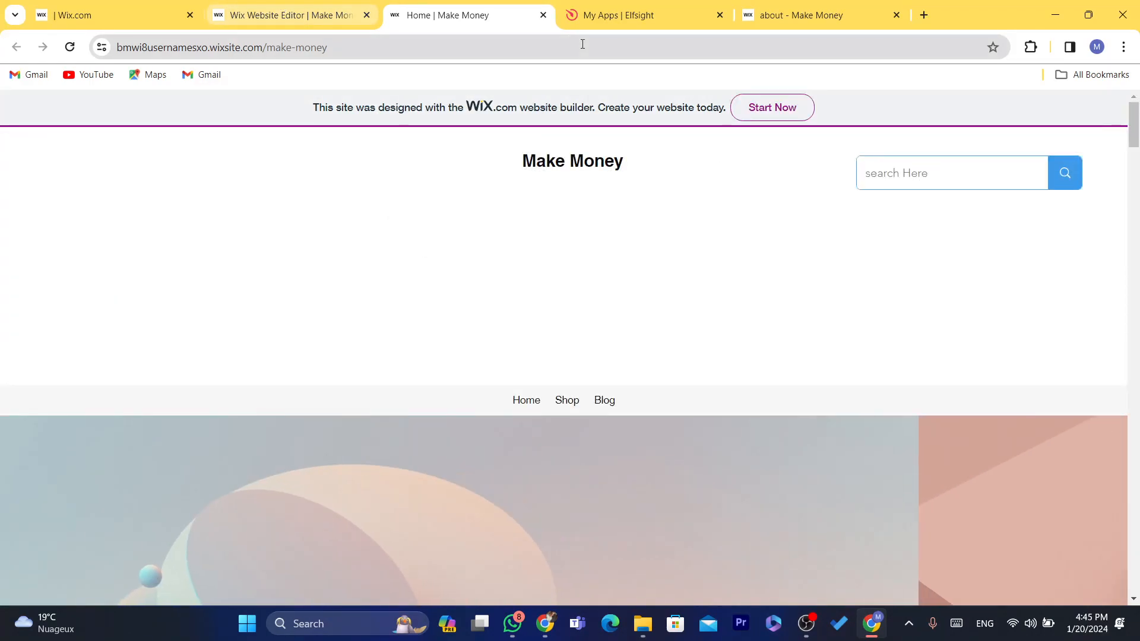
click(517, 46)
text(wix)
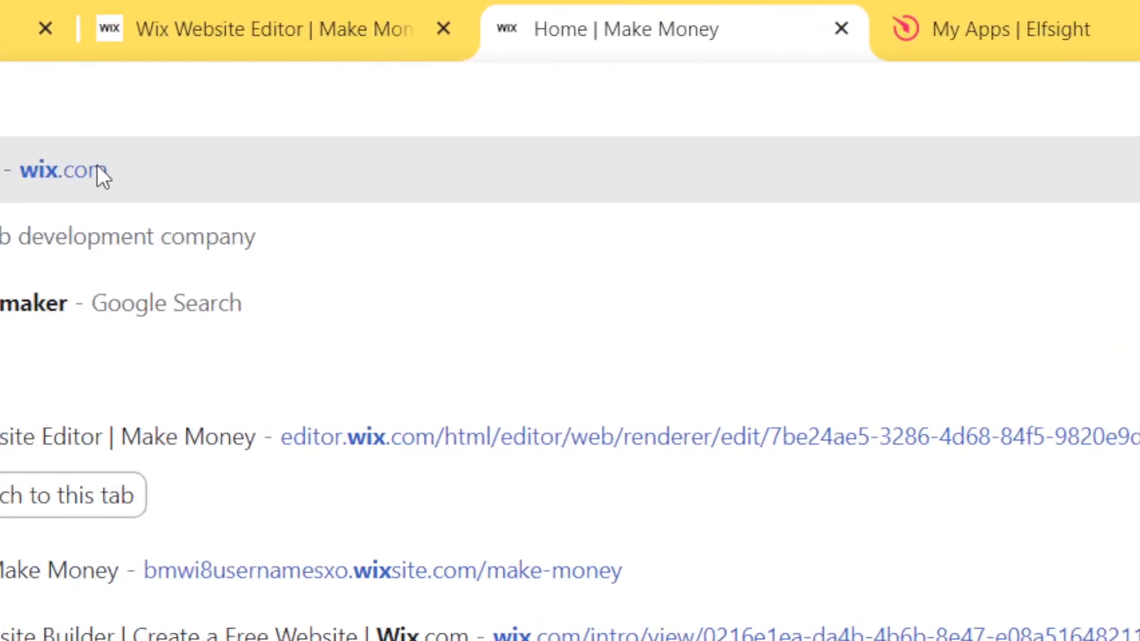
click(97, 167)
click(626, 112)
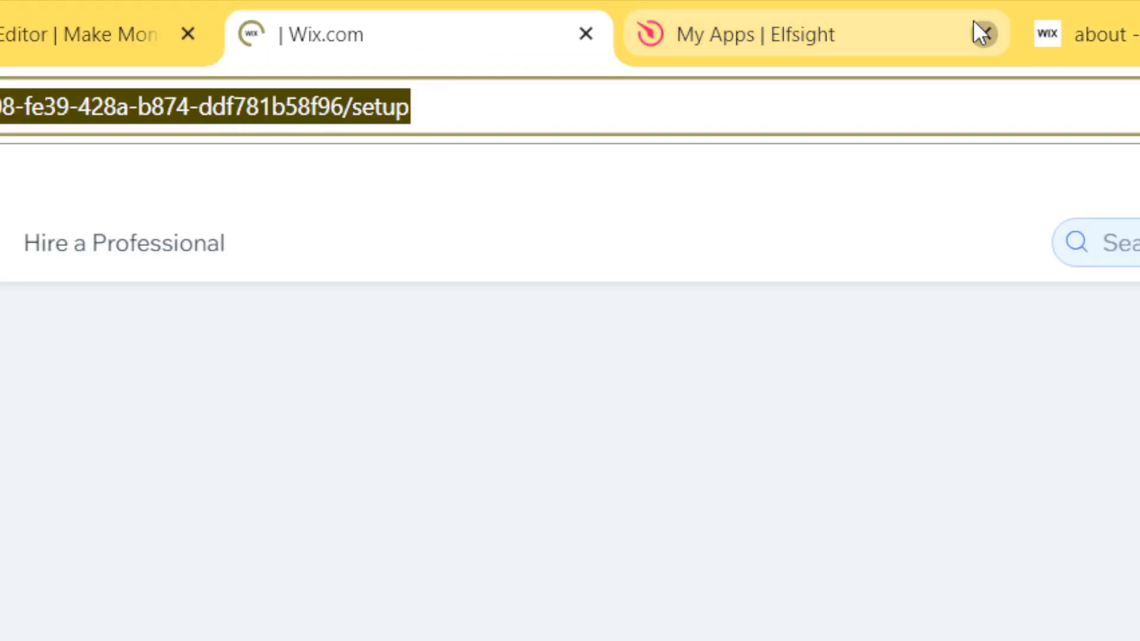
click(977, 25)
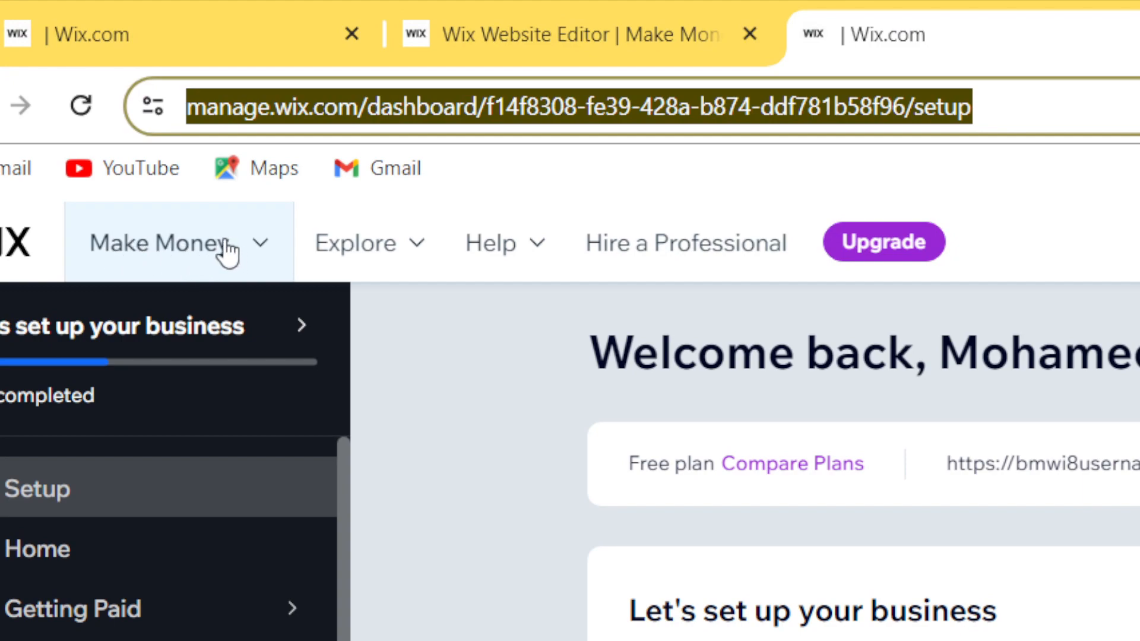
- Switch from the Make Money site's dashboard to the list of all sites
click(175, 251)
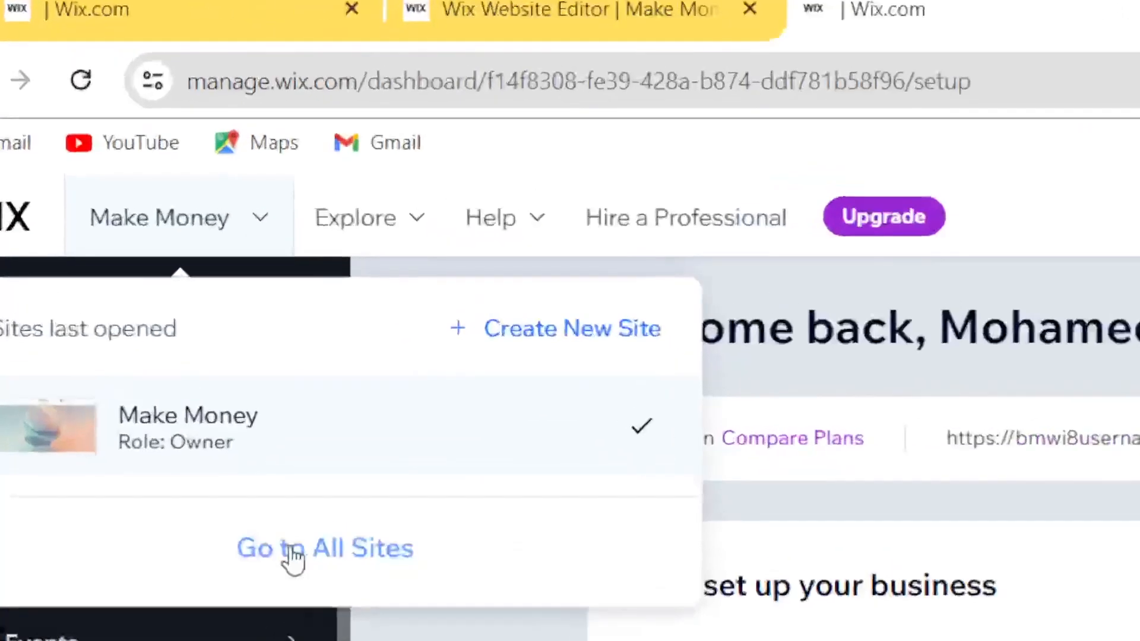
click(337, 552)
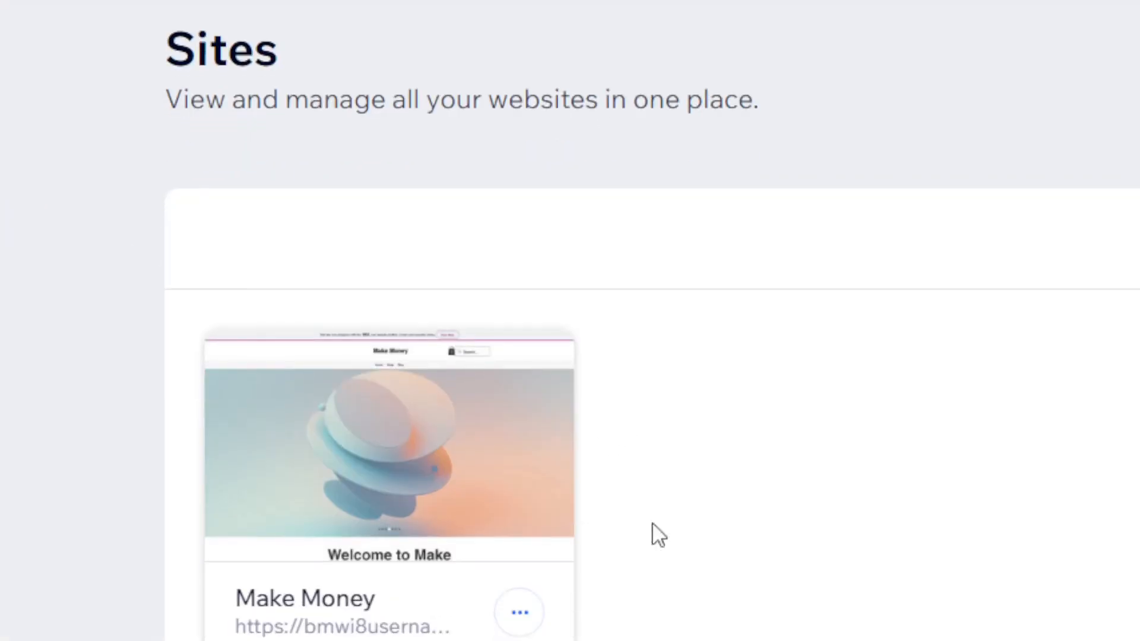
mouse_move(202, 350)
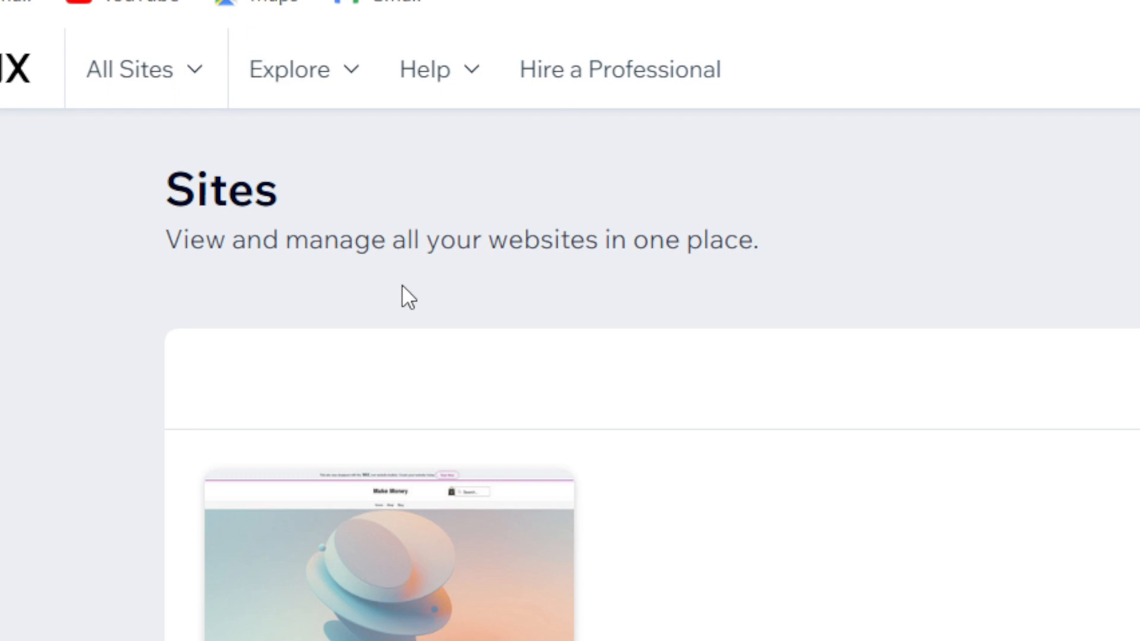
mouse_move(389, 432)
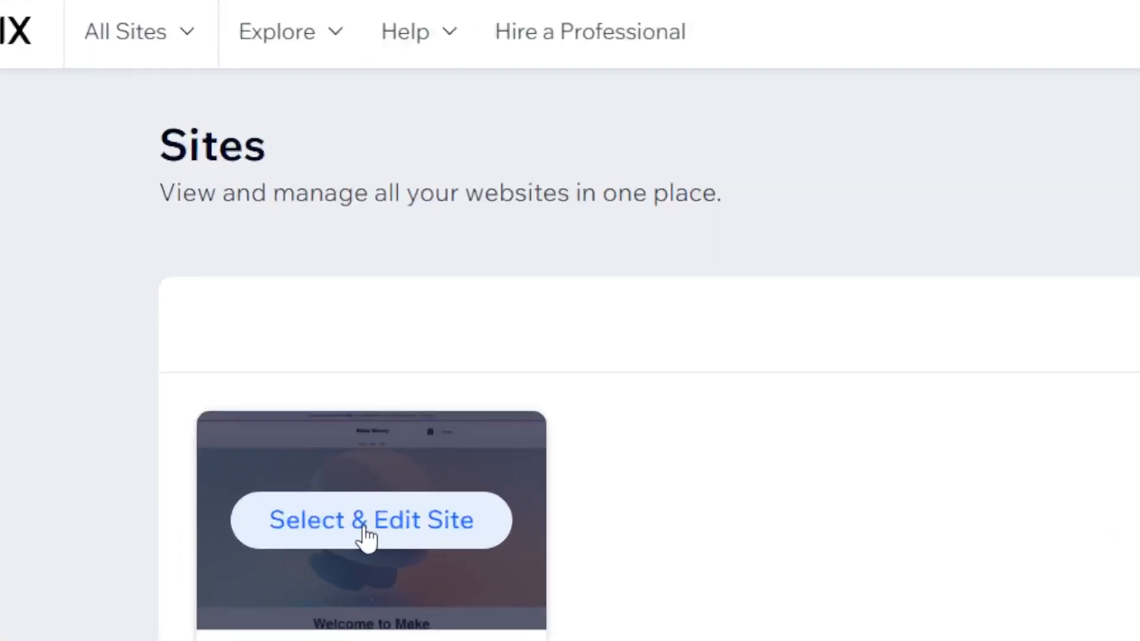
- Select the Make Money site and open it in the website editor
click(353, 522)
click(953, 125)
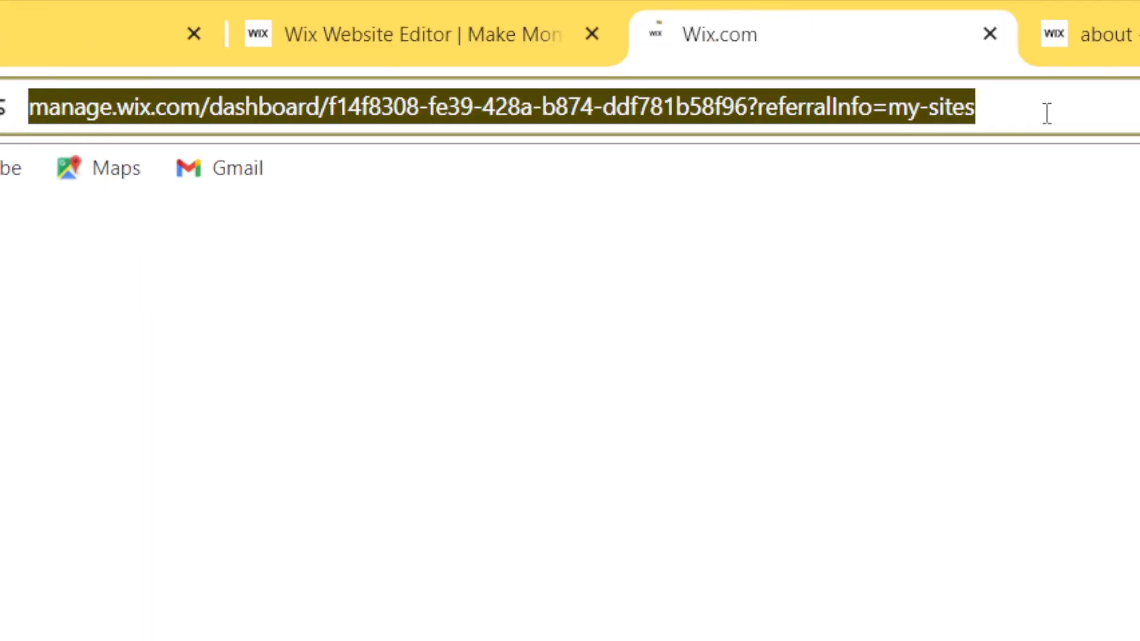
click(1048, 113)
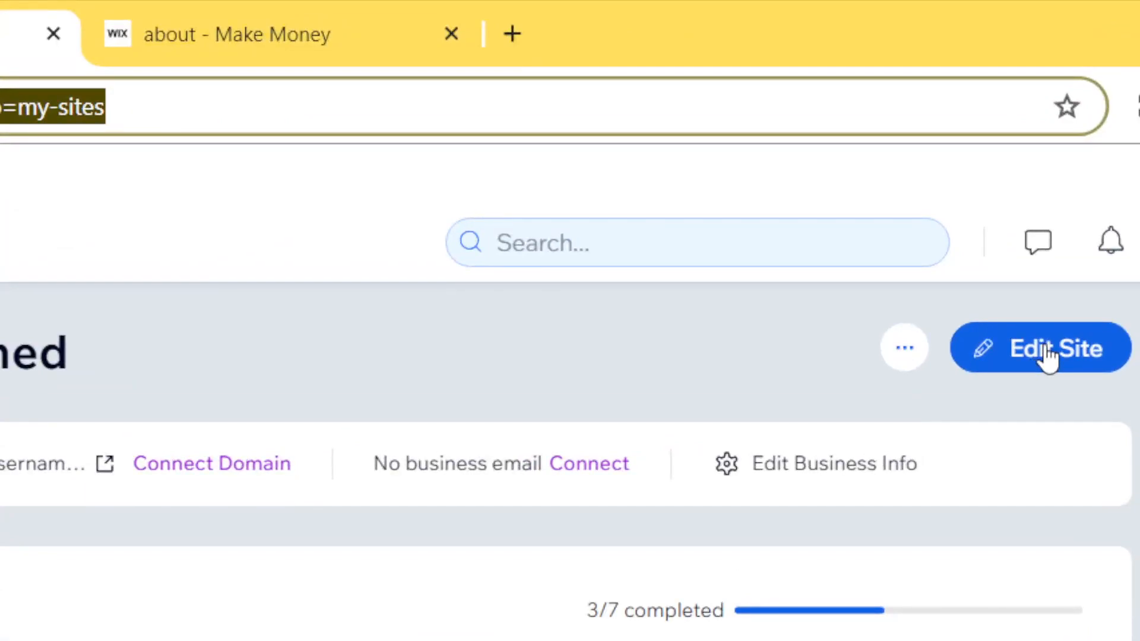
click(1045, 351)
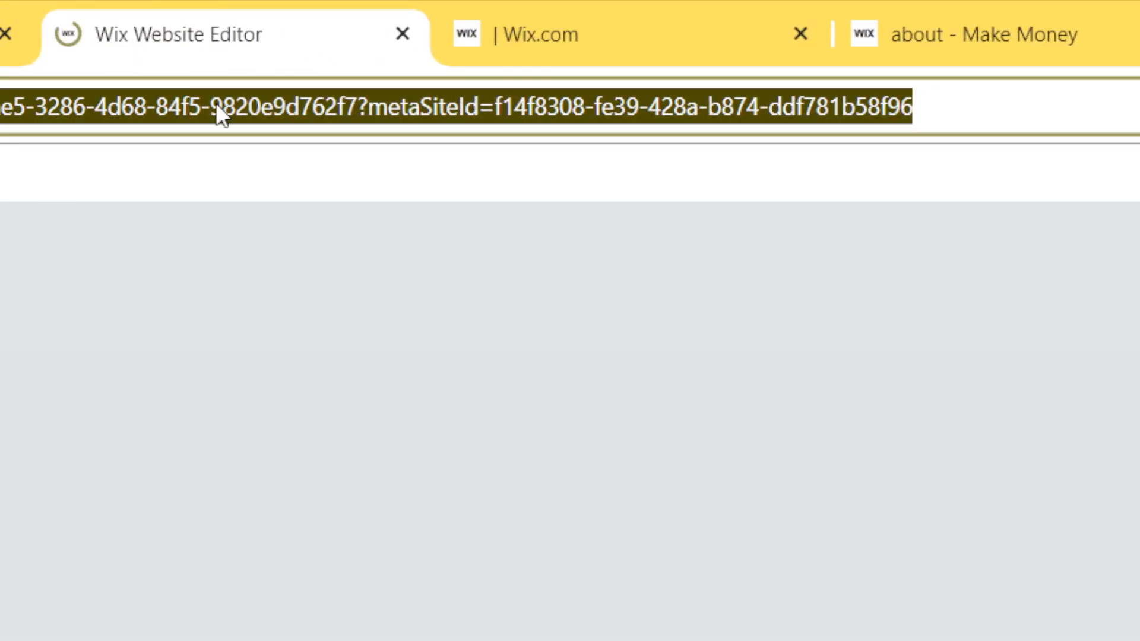
double_click(269, 108)
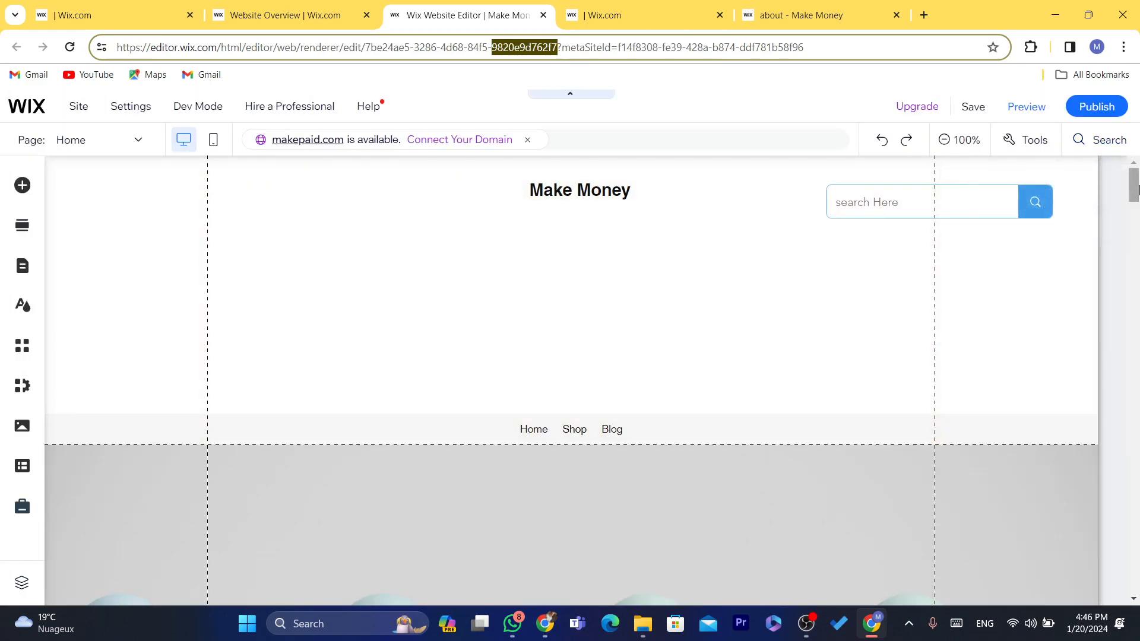
- Search the elements to add for "store" and open the Wix Stores app page
mouse_move(1135, 188)
mouse_down()
mouse_move(1136, 326)
mouse_move(1135, 178)
mouse_up()
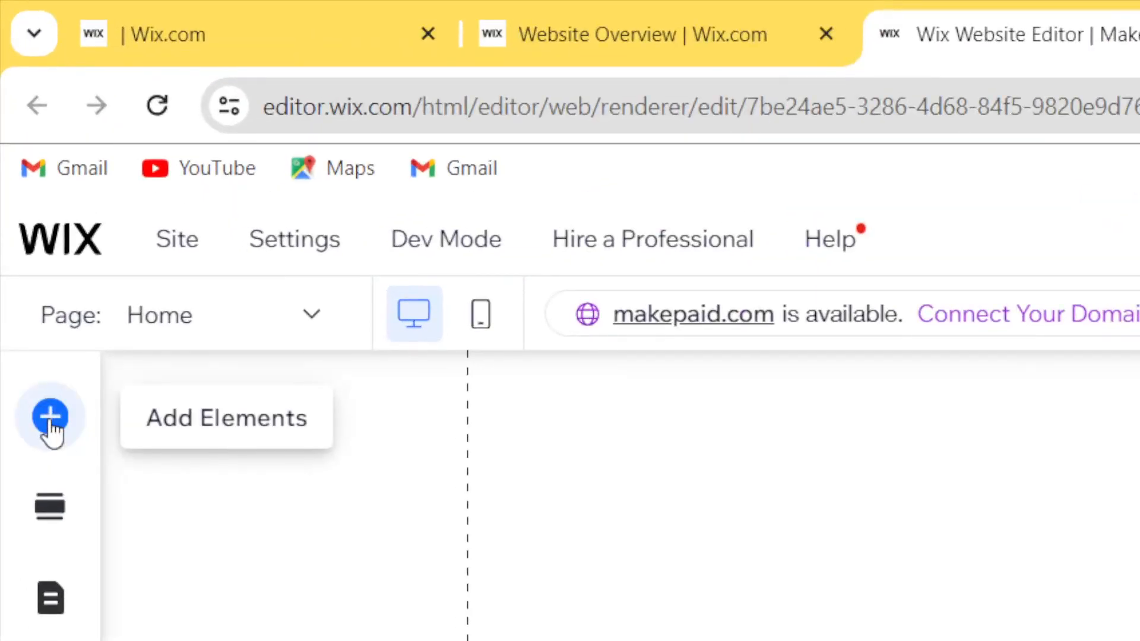
click(51, 418)
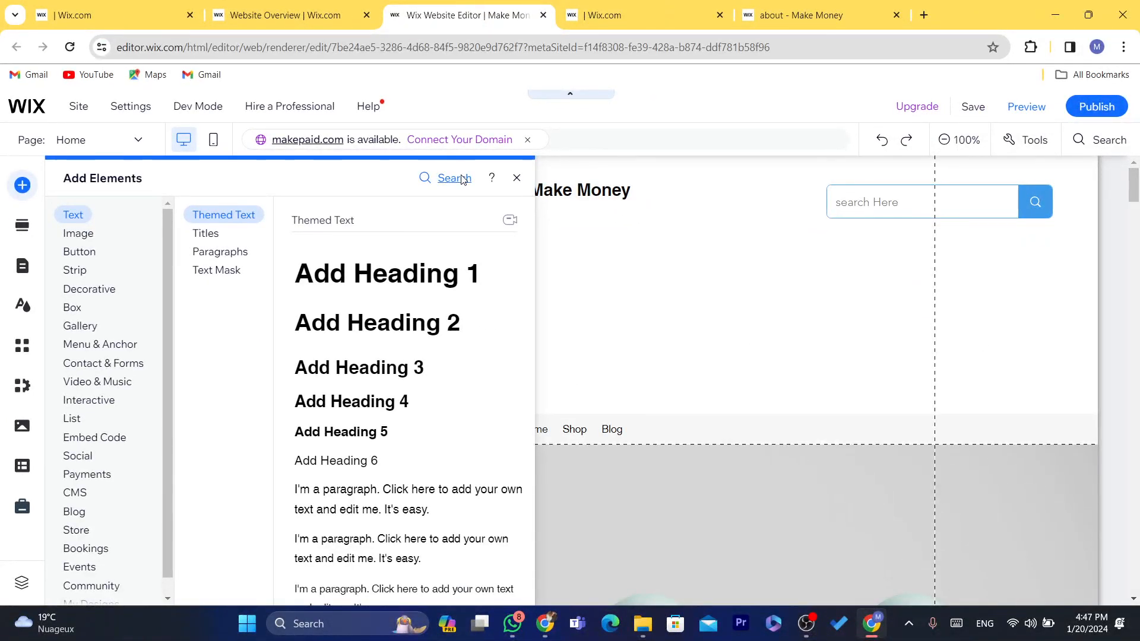
click(463, 180)
text(store)
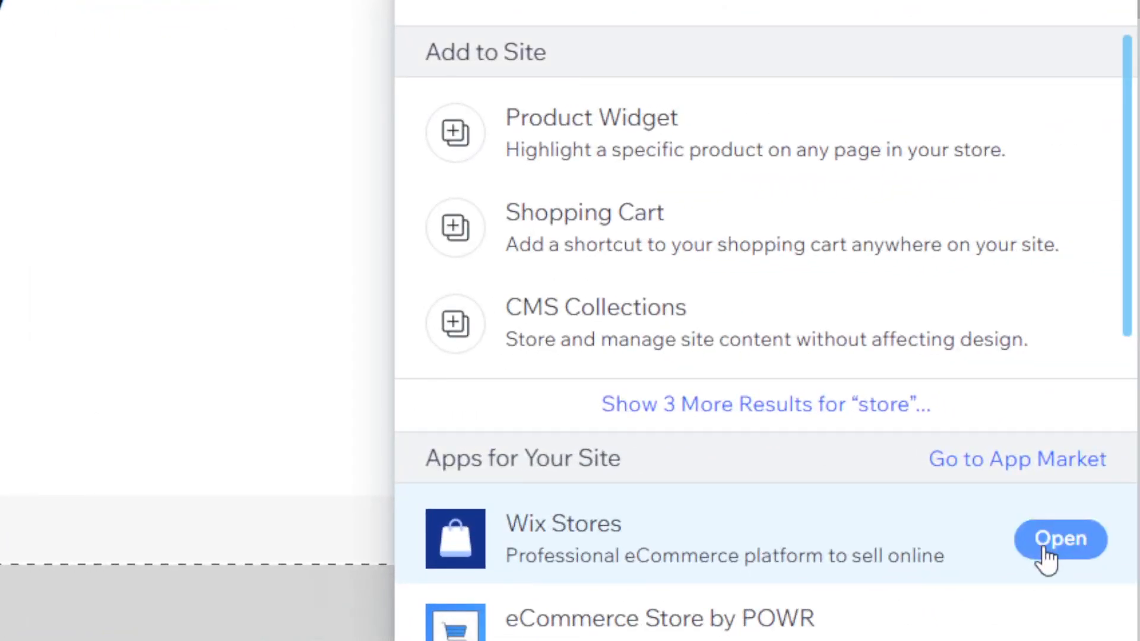
click(1046, 558)
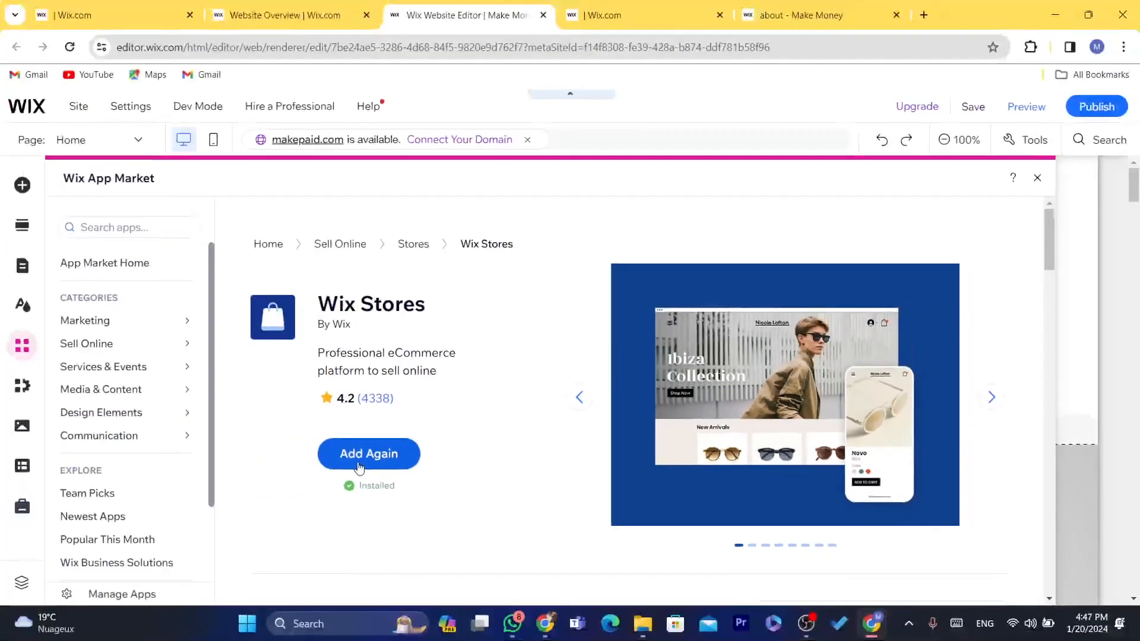
- Add the Wix Stores app to the site again and close its business setup window
click(217, 523)
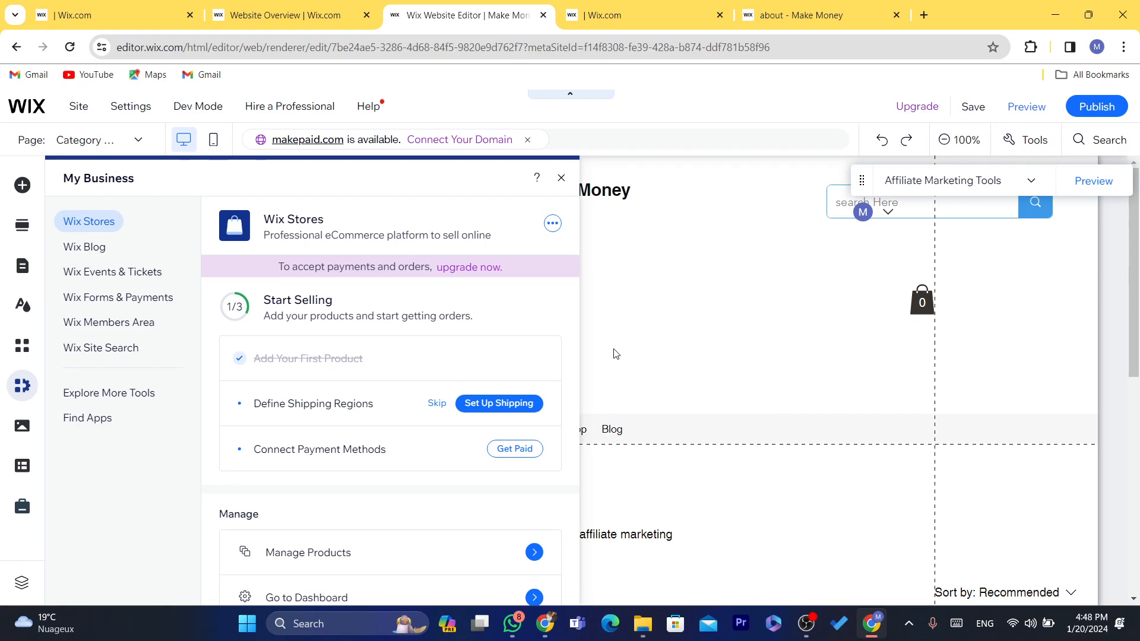
click(560, 180)
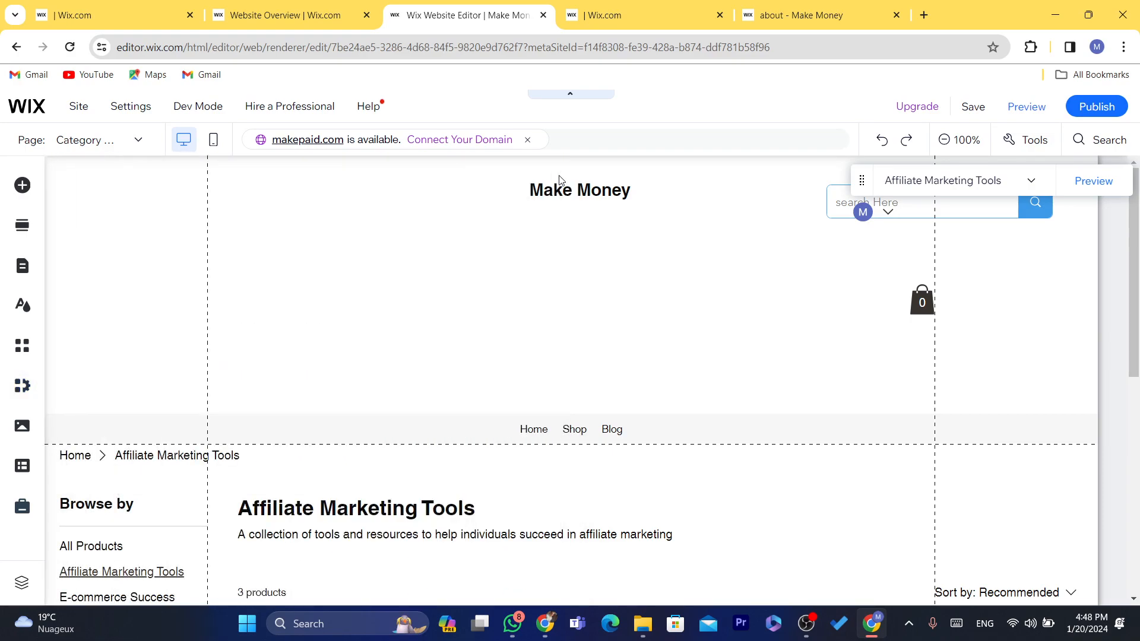
click(1026, 261)
- Open product management from the product gallery on the store's category page
drag(1139, 252, 1113, 192)
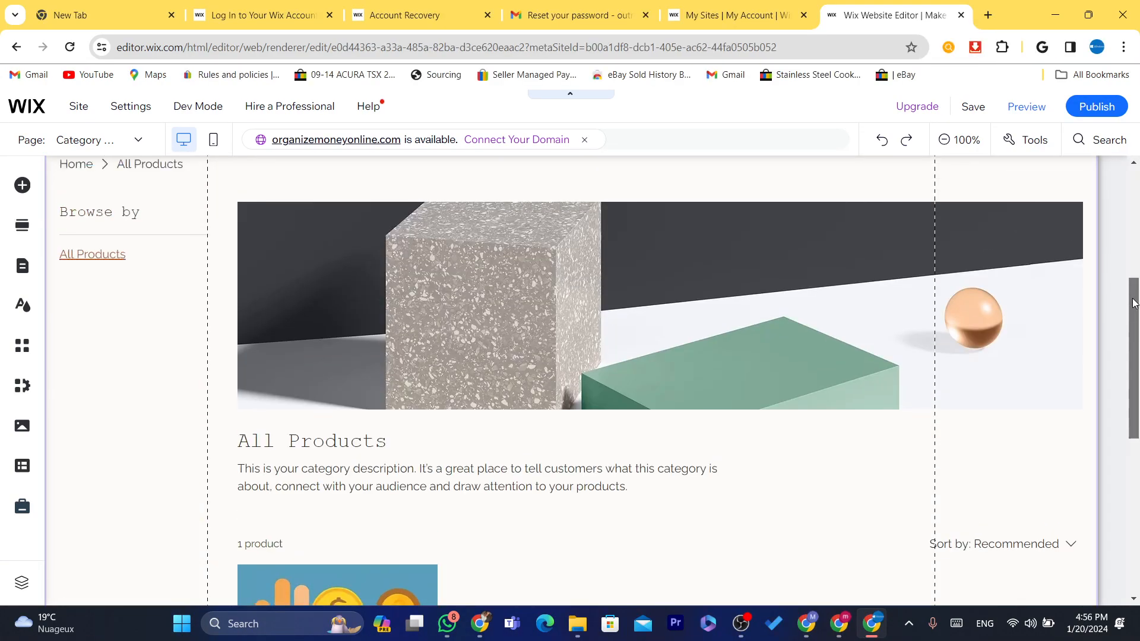
scroll(737, 240, up, 1)
scroll(1084, 277, down, 5)
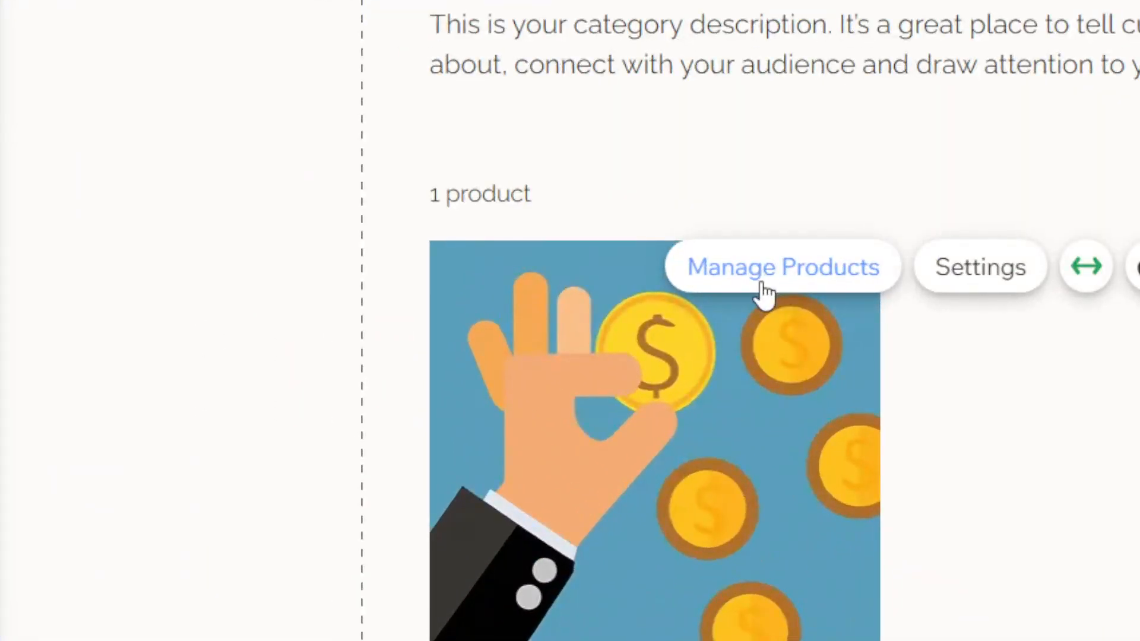
click(764, 293)
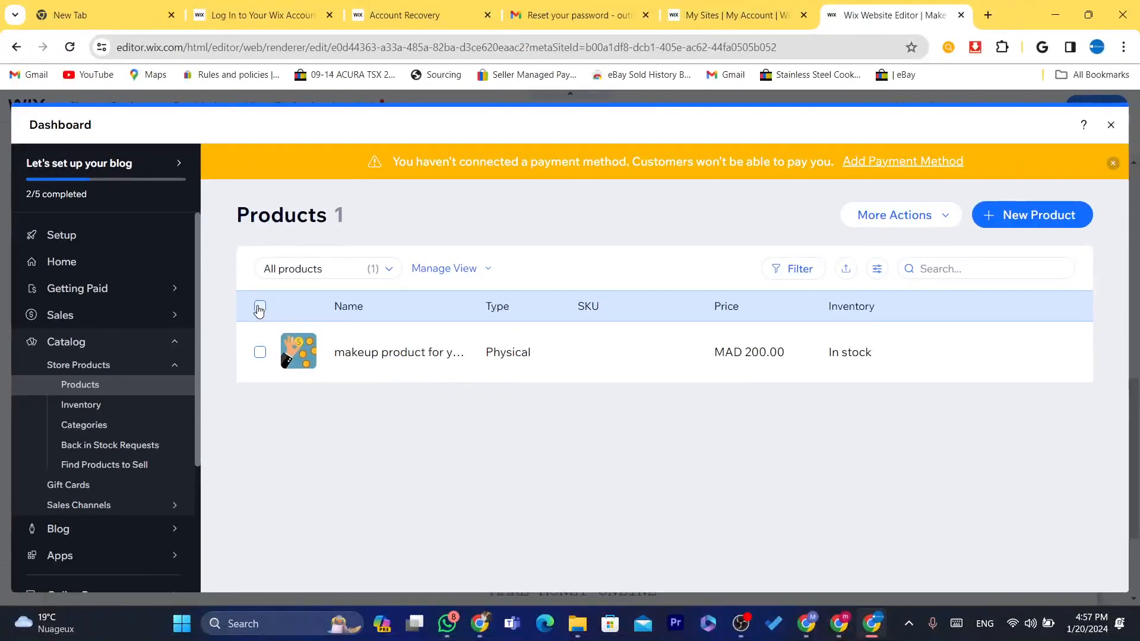
- Select all products in the store's product list and delete them permanently
click(260, 307)
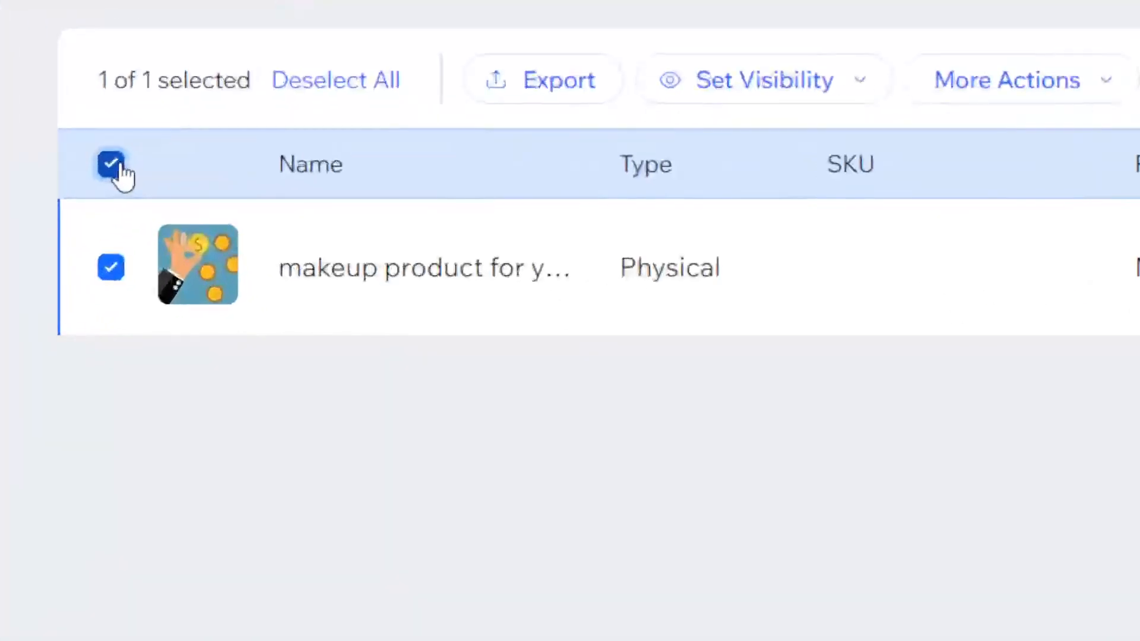
click(261, 309)
click(112, 165)
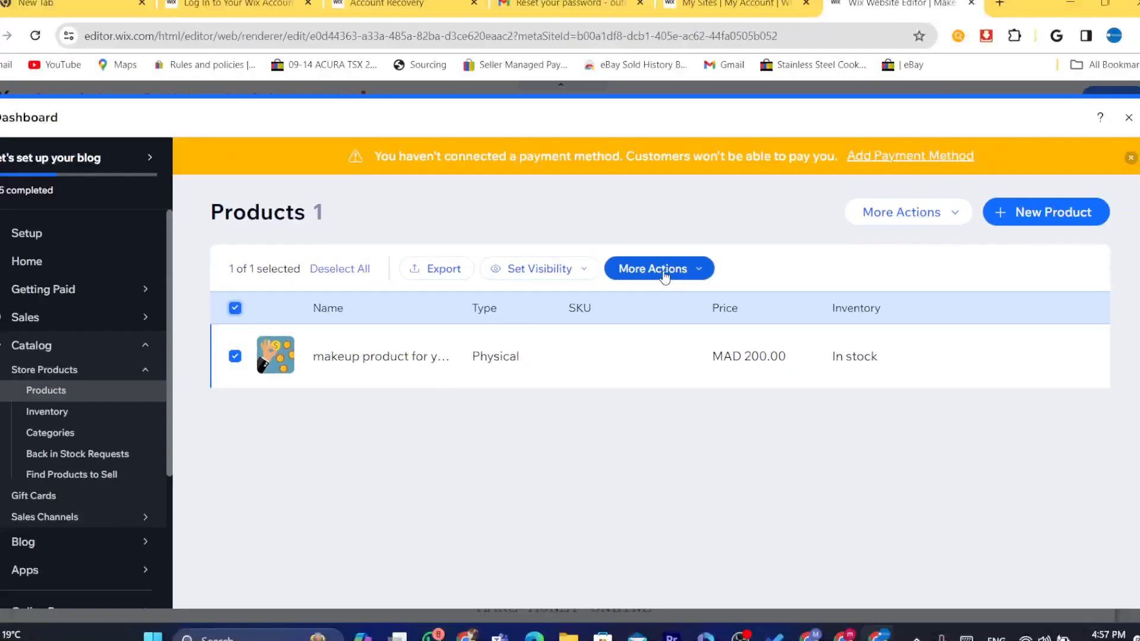
click(664, 275)
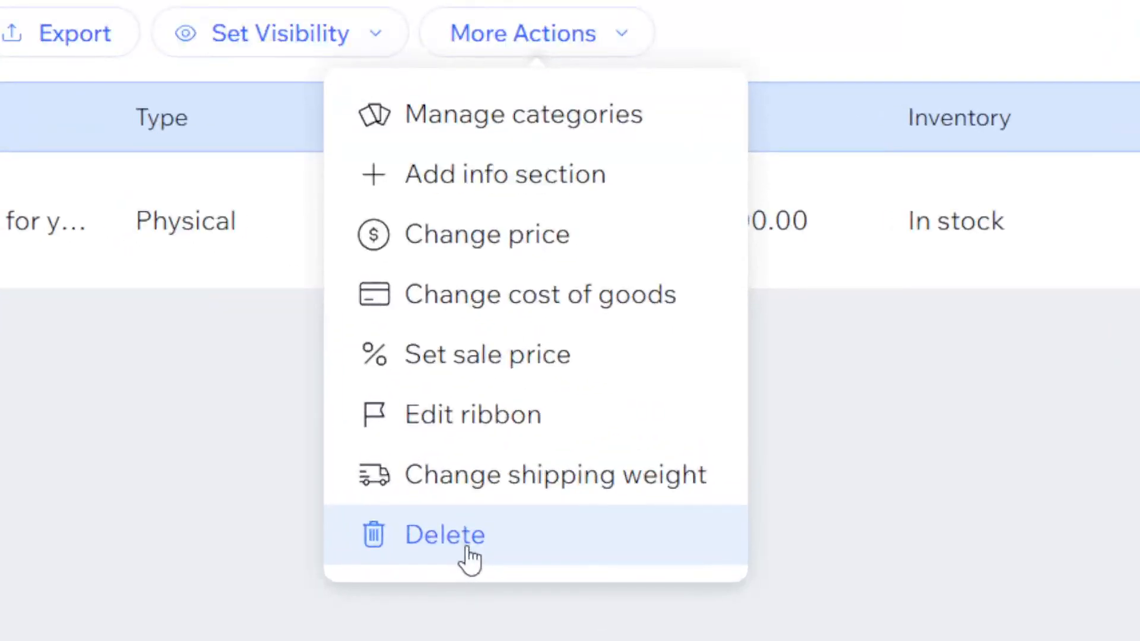
click(634, 503)
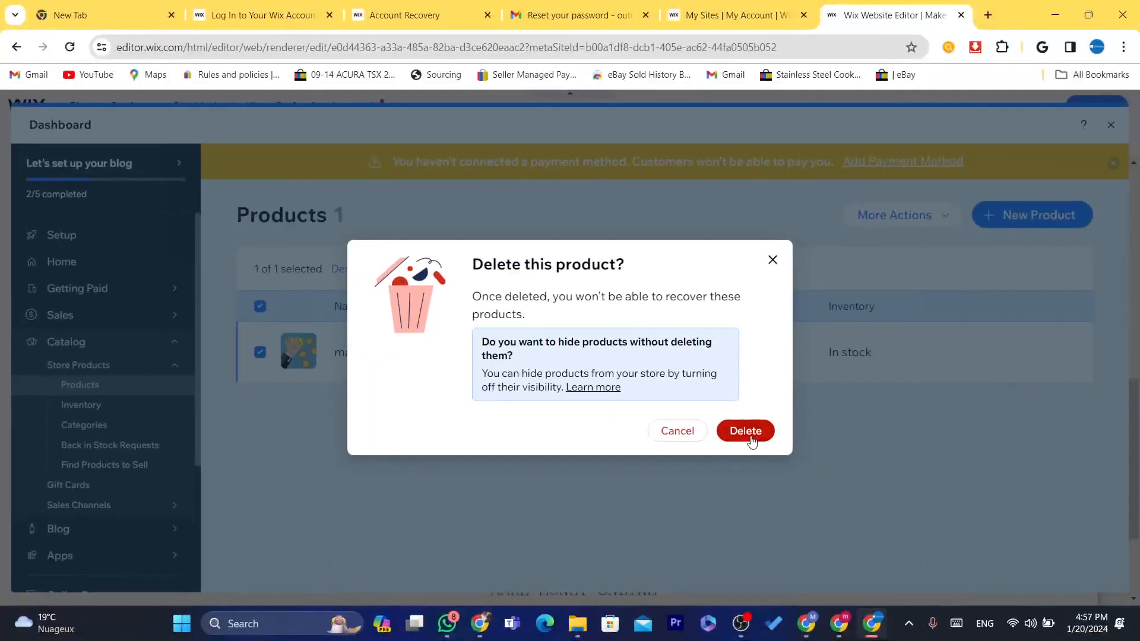
click(749, 439)
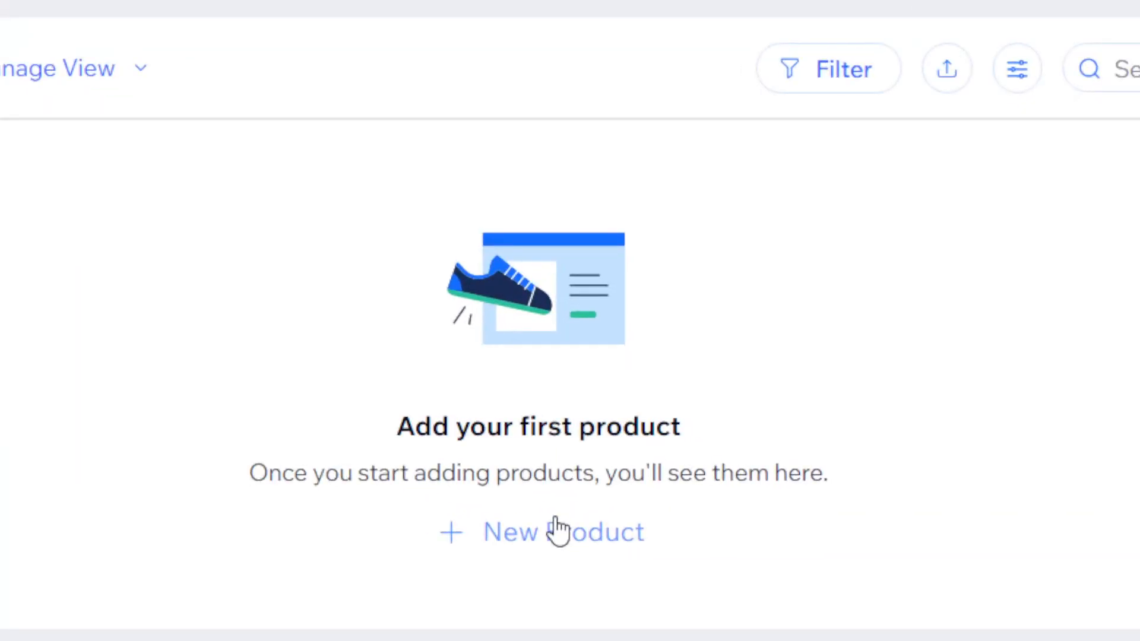
- Start a new product of the physical type
click(508, 553)
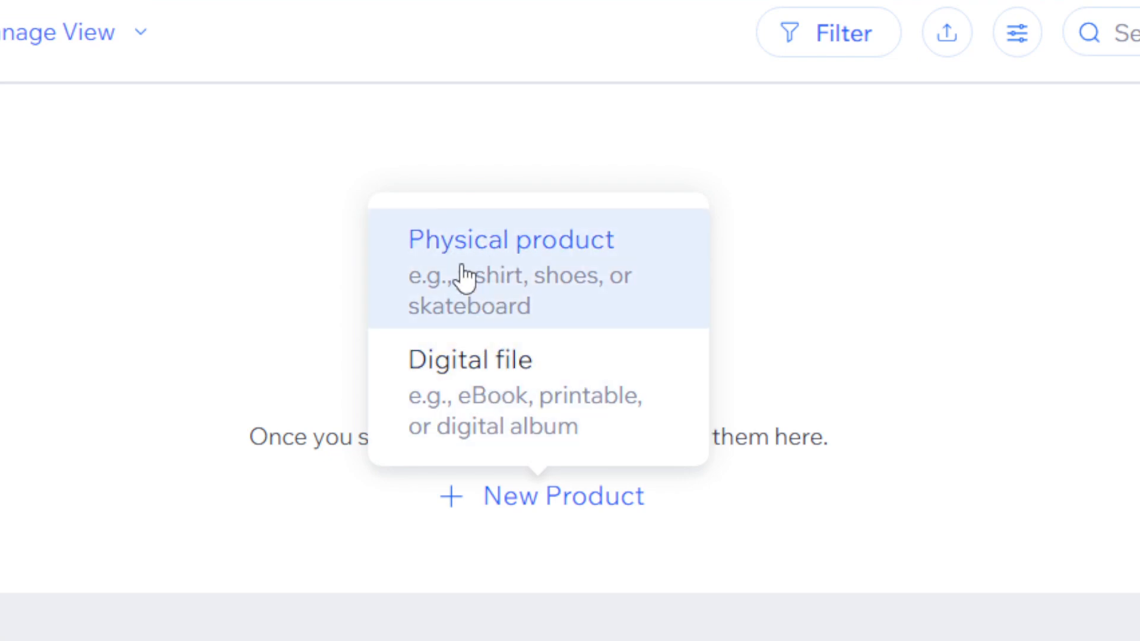
click(465, 275)
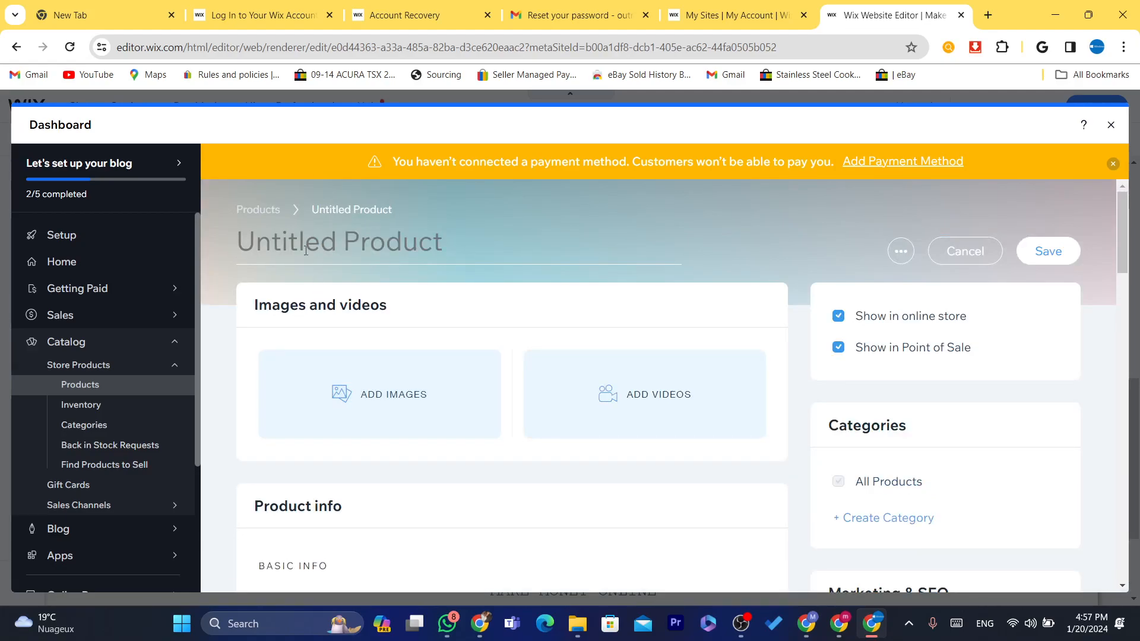
- Open AliExpress in a new browser tab and dismiss its promotional pop-up
click(983, 5)
text(alie)
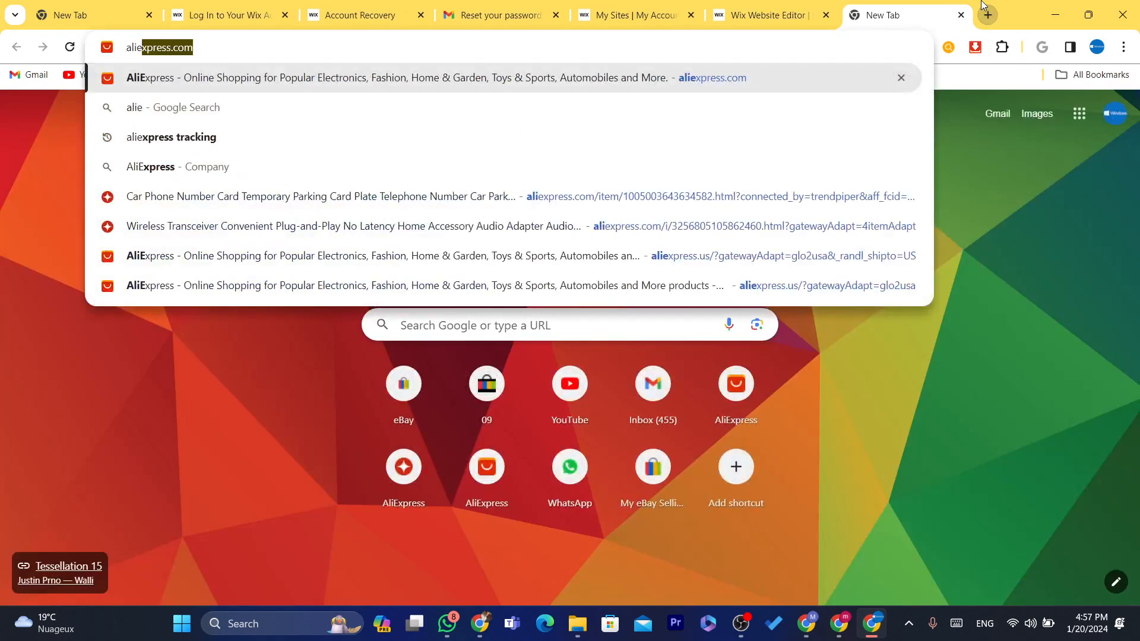
click(779, 69)
click(811, 5)
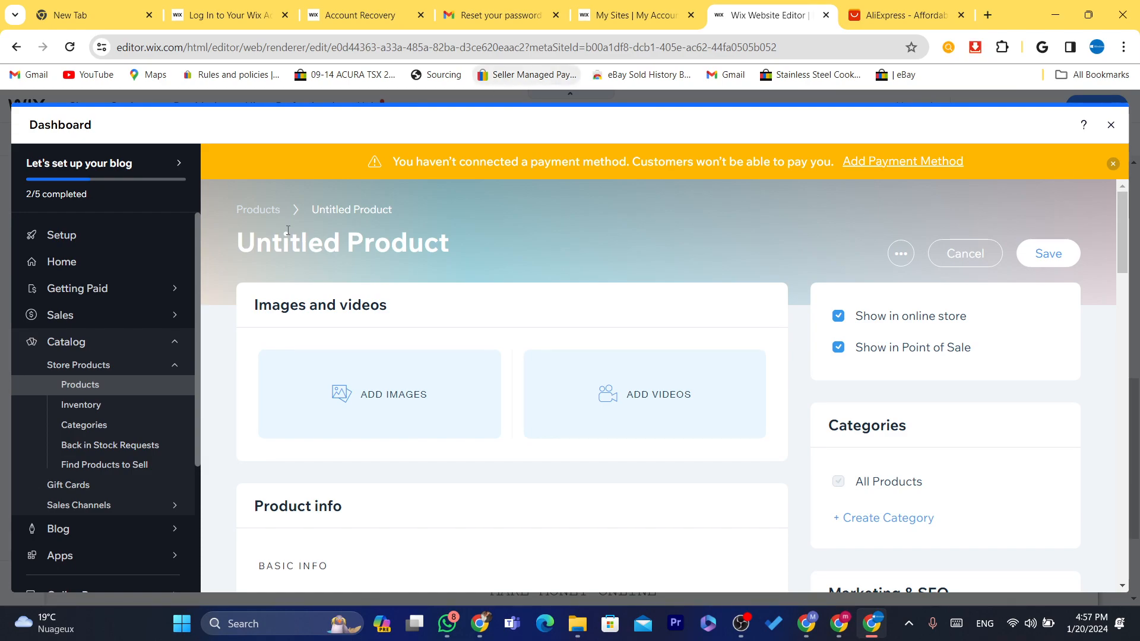
click(855, 7)
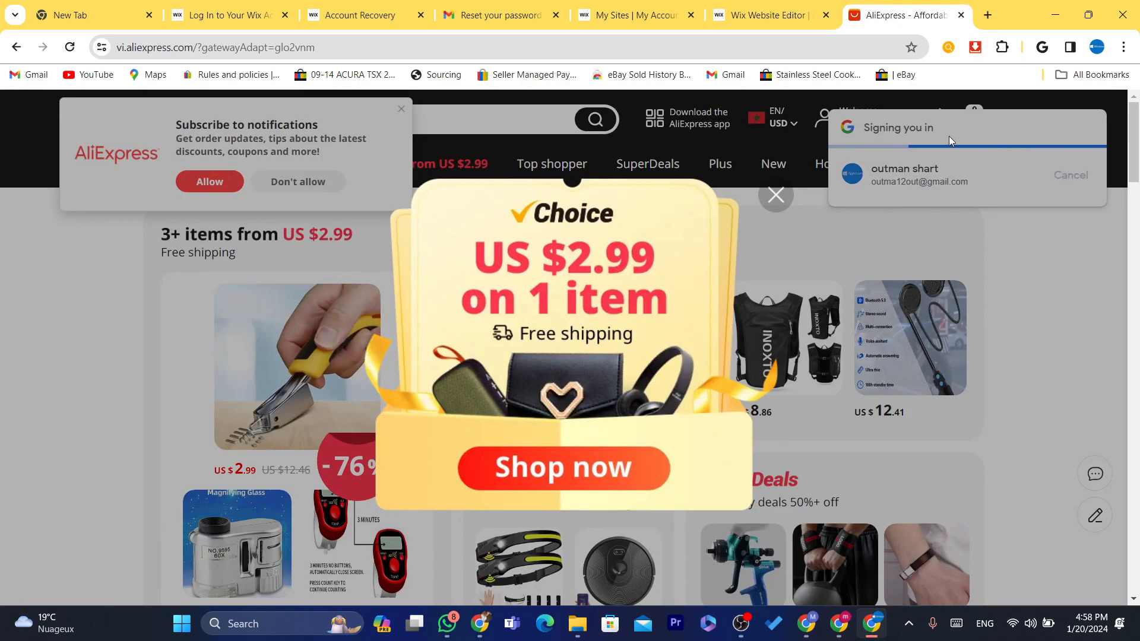
click(781, 187)
- Open the car tire pressure gauge listing and move its tab directly beside the Wix editor tab
scroll(519, 196, down, 5)
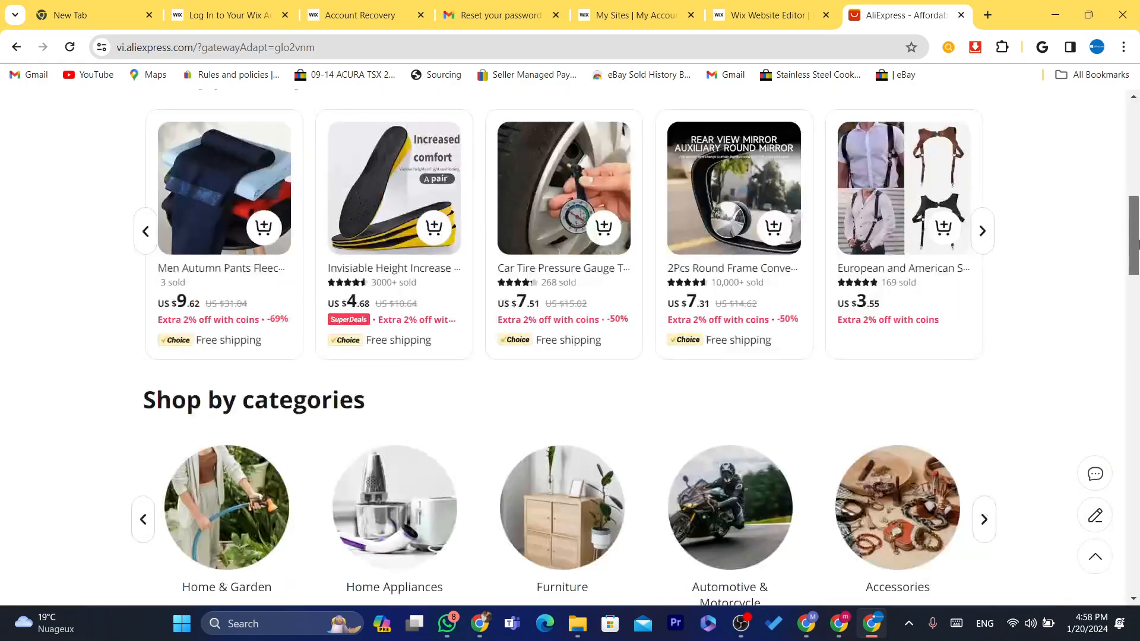
click(517, 194)
click(803, 3)
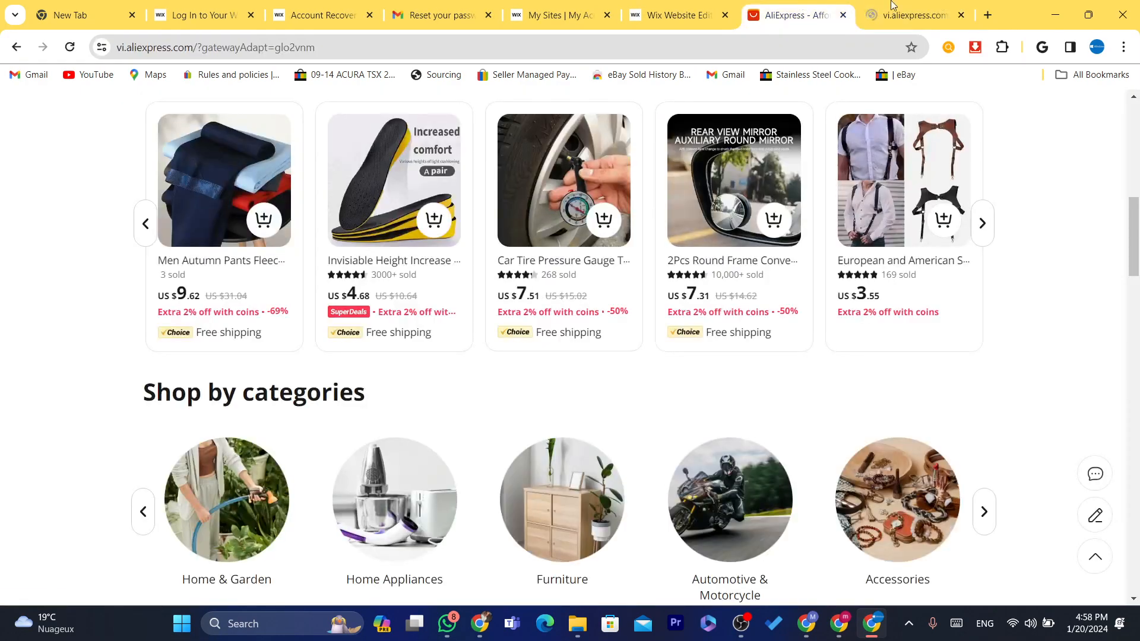
drag(957, 3, 873, 1)
- Return to the untitled product form in the Wix editor and highlight the Images and videos heading
triple_click(482, 444)
click(633, 6)
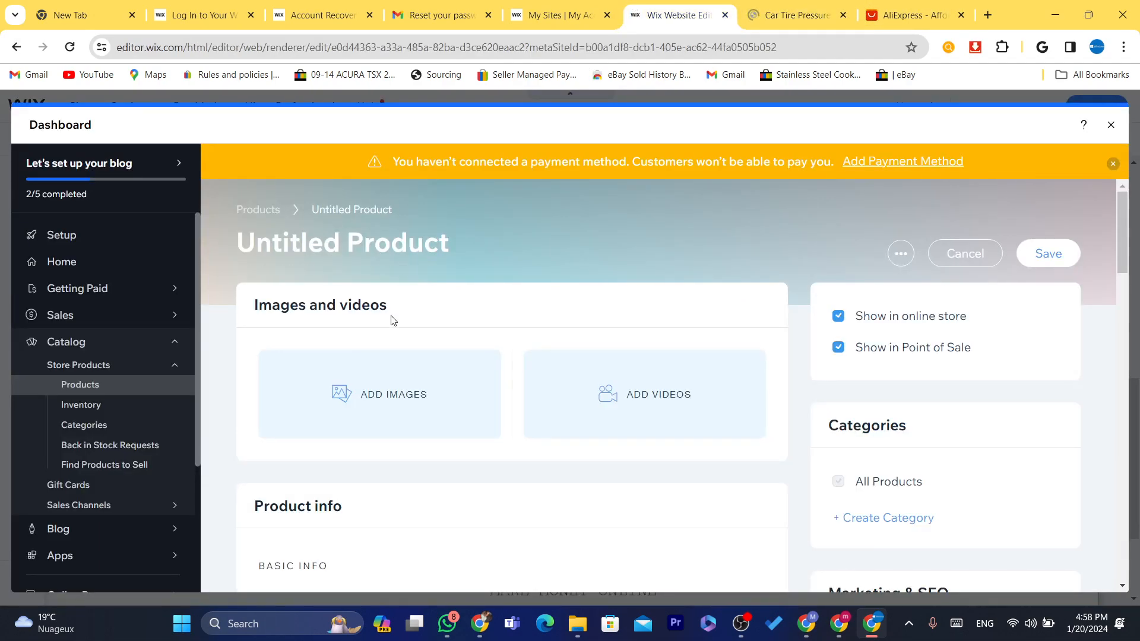
triple_click(346, 299)
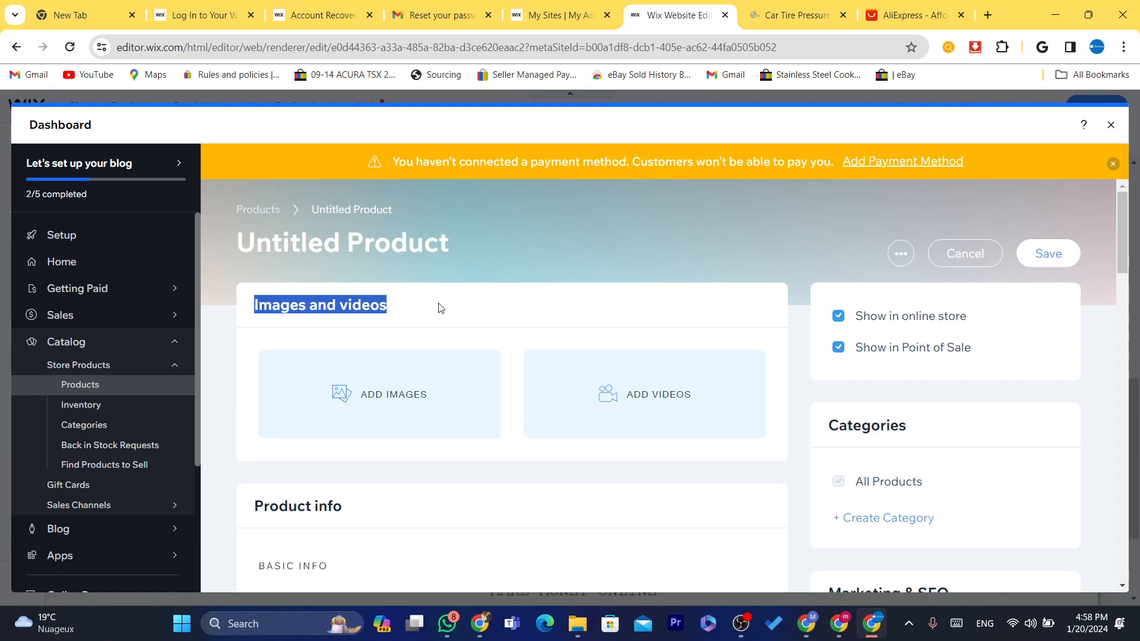
- Name the product with the copied listing title, shortened to "Car Tire Pressure Gauge Tyre Deflation Pointer Auto"
click(336, 242)
key(ctrl+v)
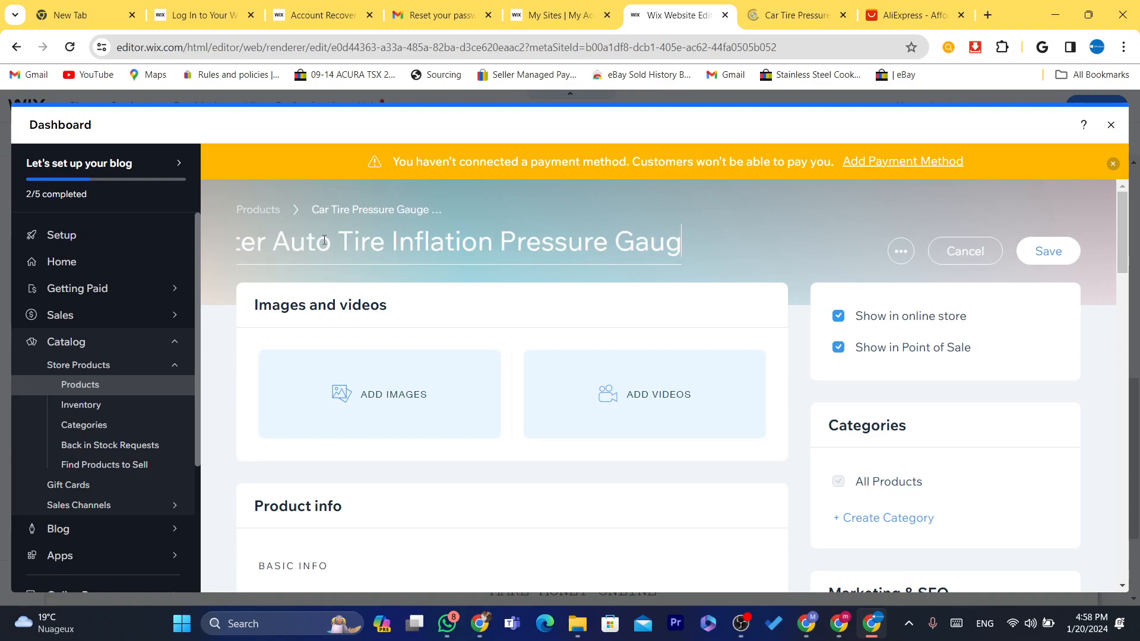
drag(317, 149, 1023, 176)
key(BackSpace)
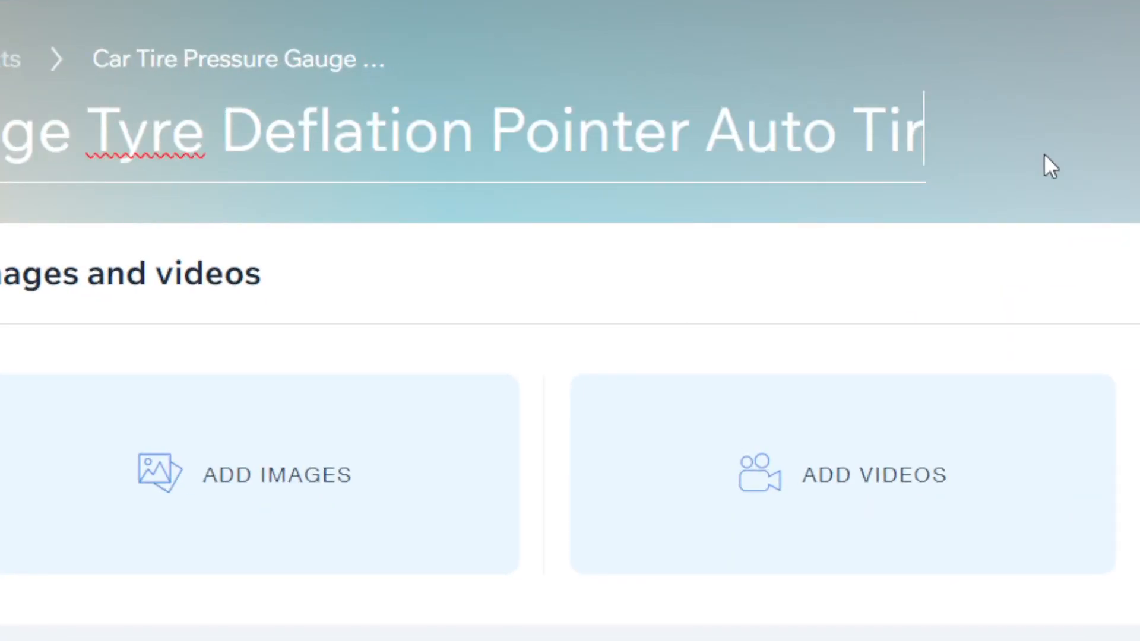
key(BackSpace)
key(BackSpace)
key(BackSpace)
key(BackSpace)
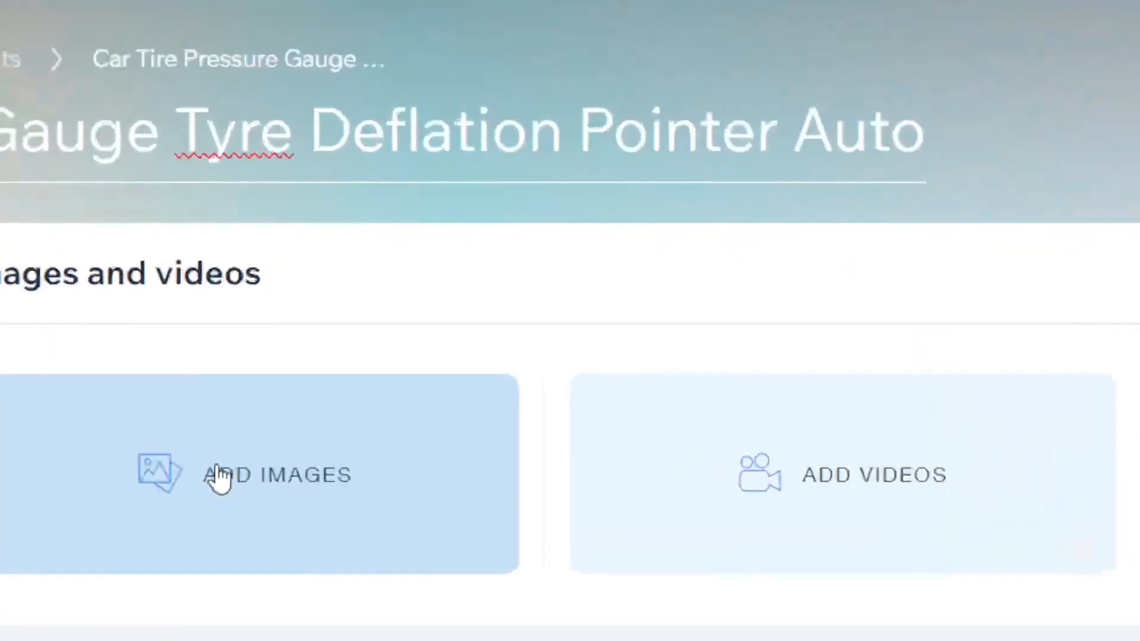
- Upload IMG-20231216-WA0027.jpg from the computer and add it as the product's image
click(368, 395)
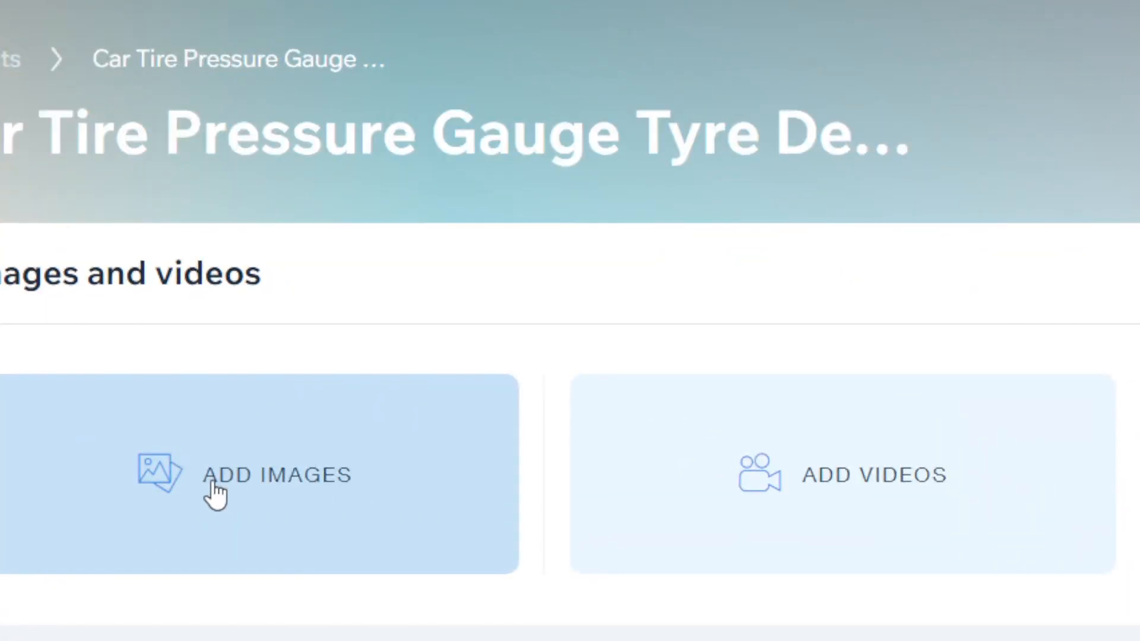
click(212, 484)
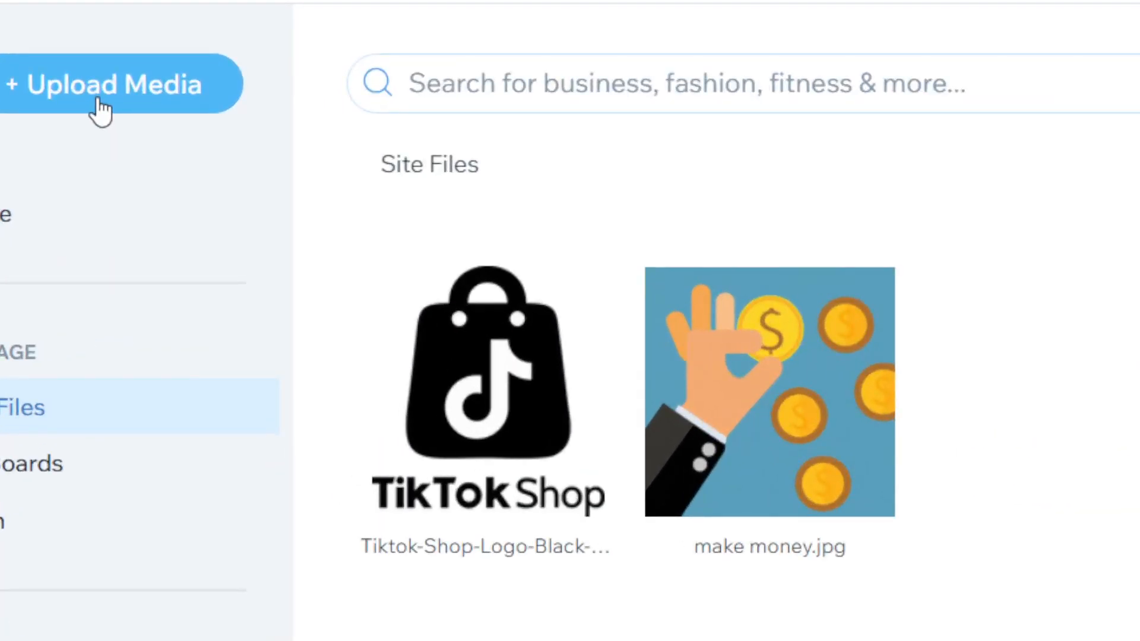
click(102, 112)
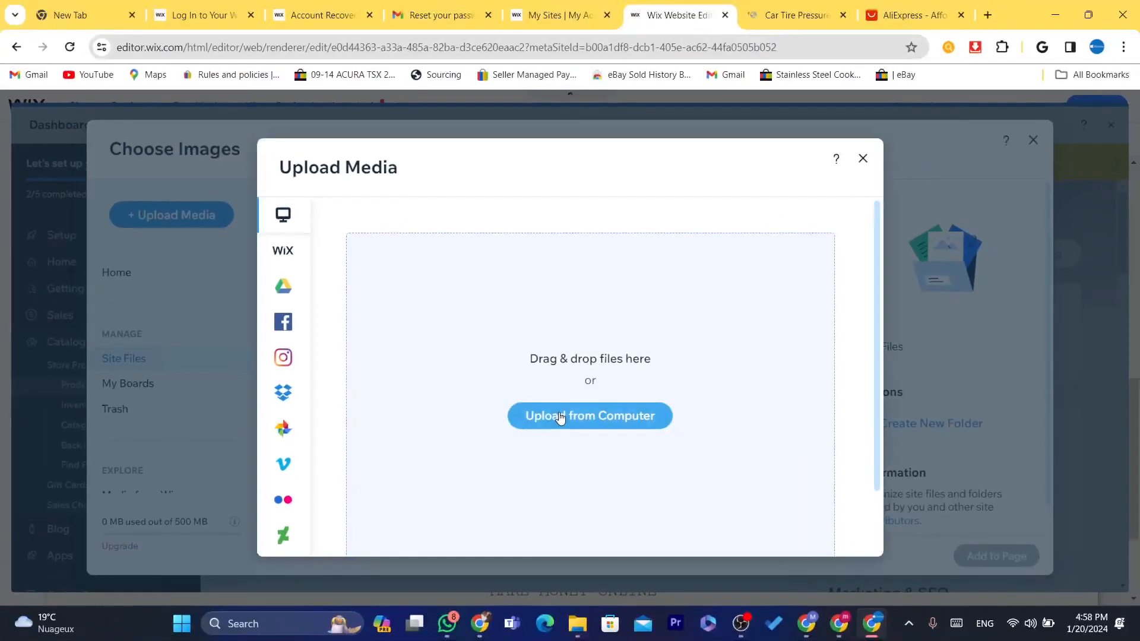
click(560, 418)
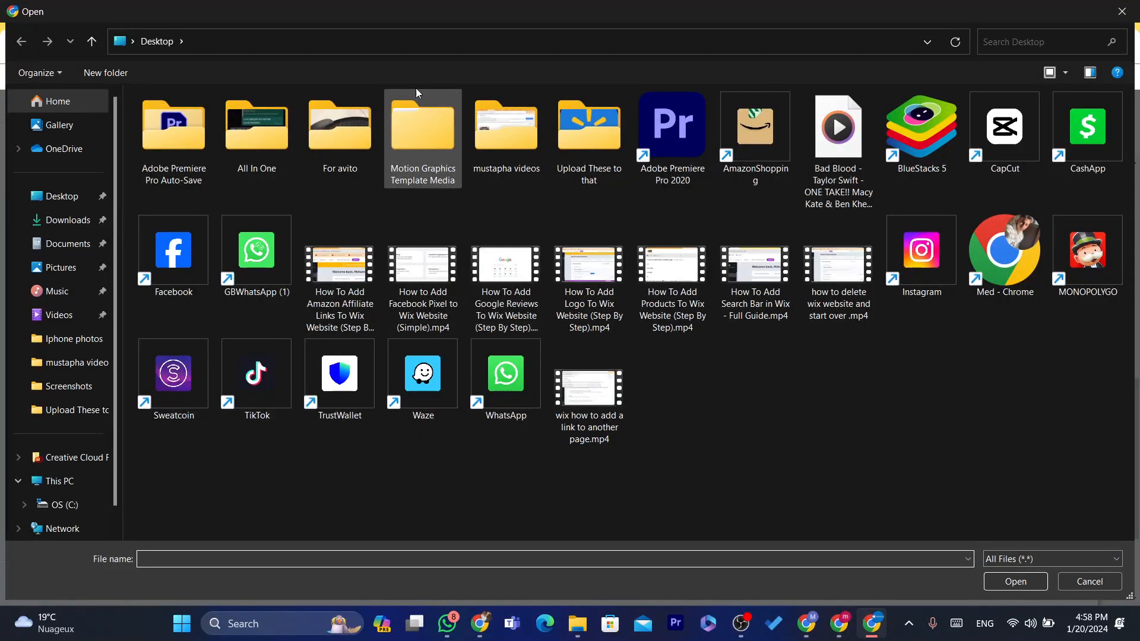
double_click(337, 130)
click(325, 144)
double_click(326, 144)
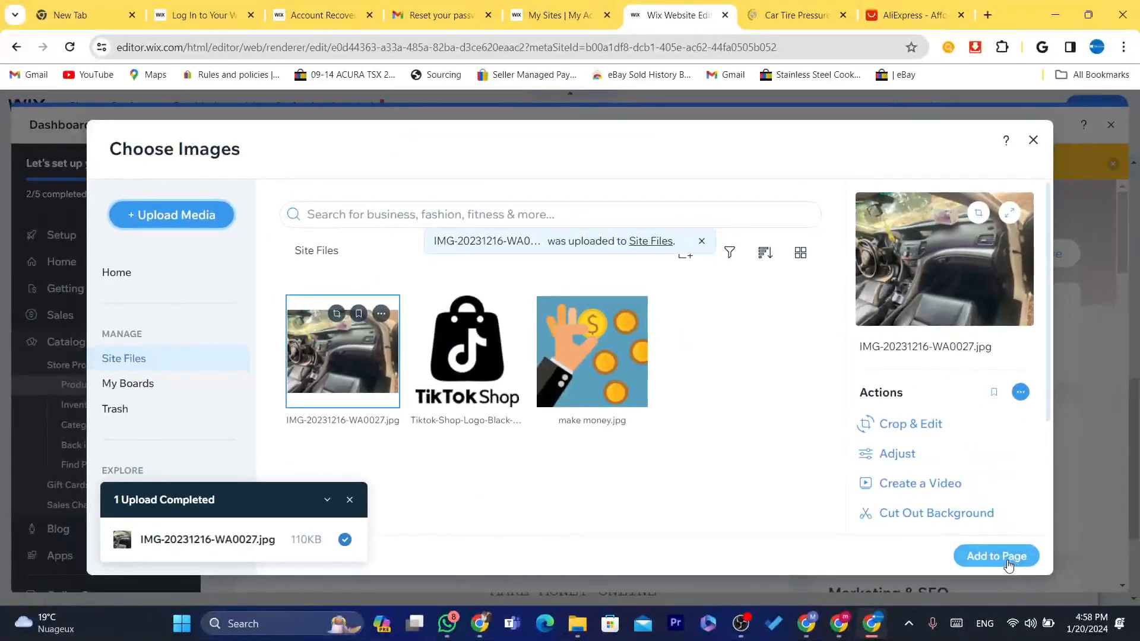
click(996, 557)
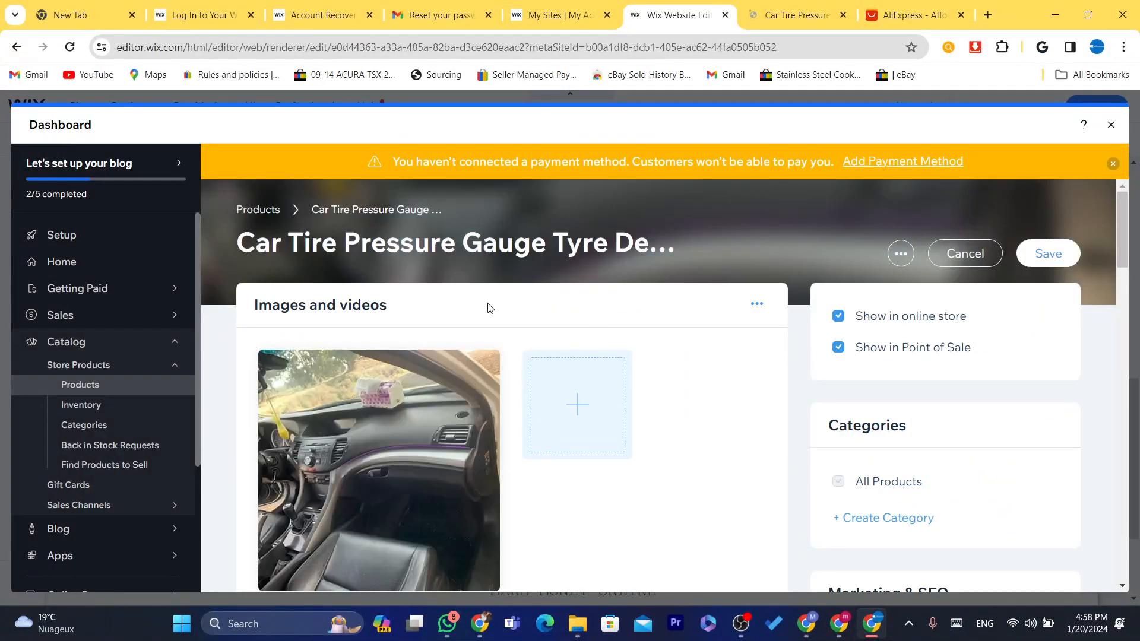
- Place the text cursor in the empty Description field of the product's basic info
scroll(504, 299, down, 3)
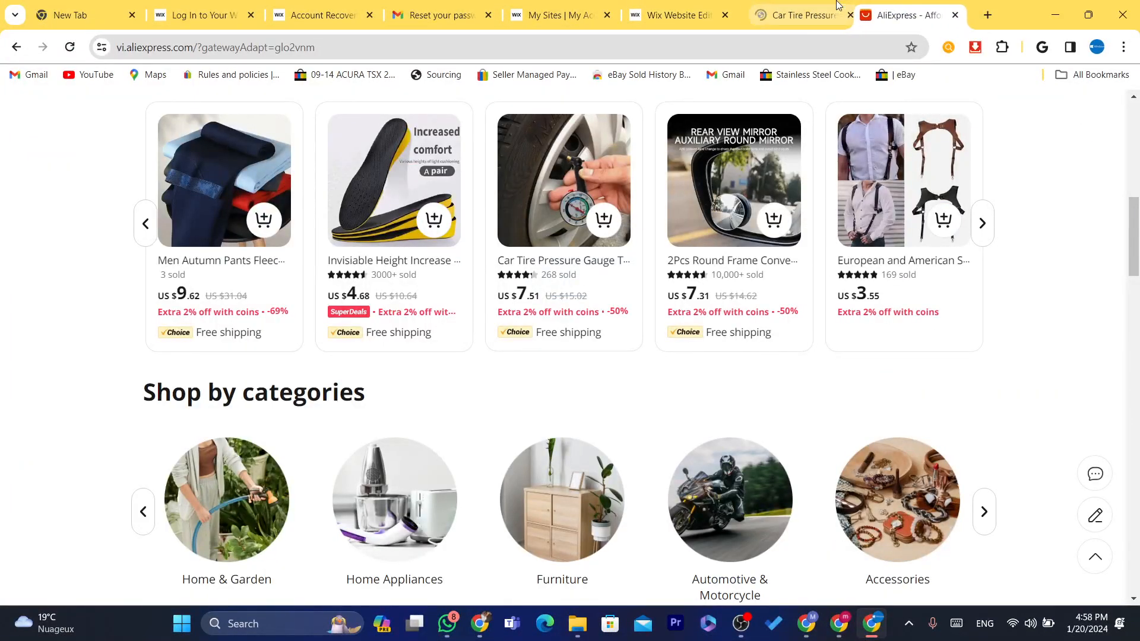
click(768, 6)
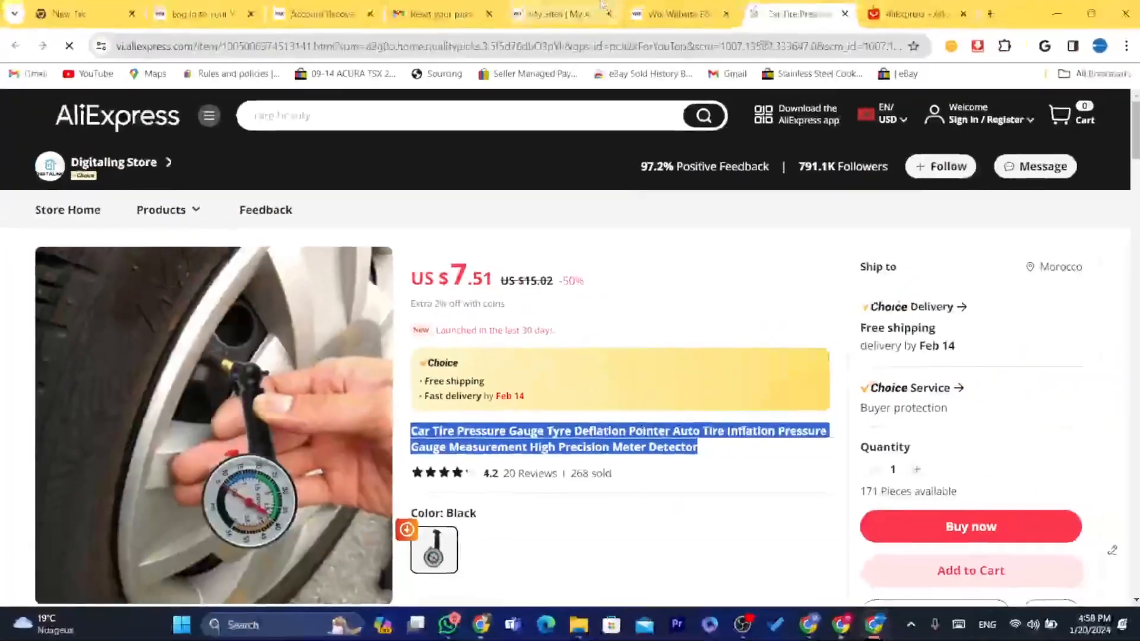
click(682, 6)
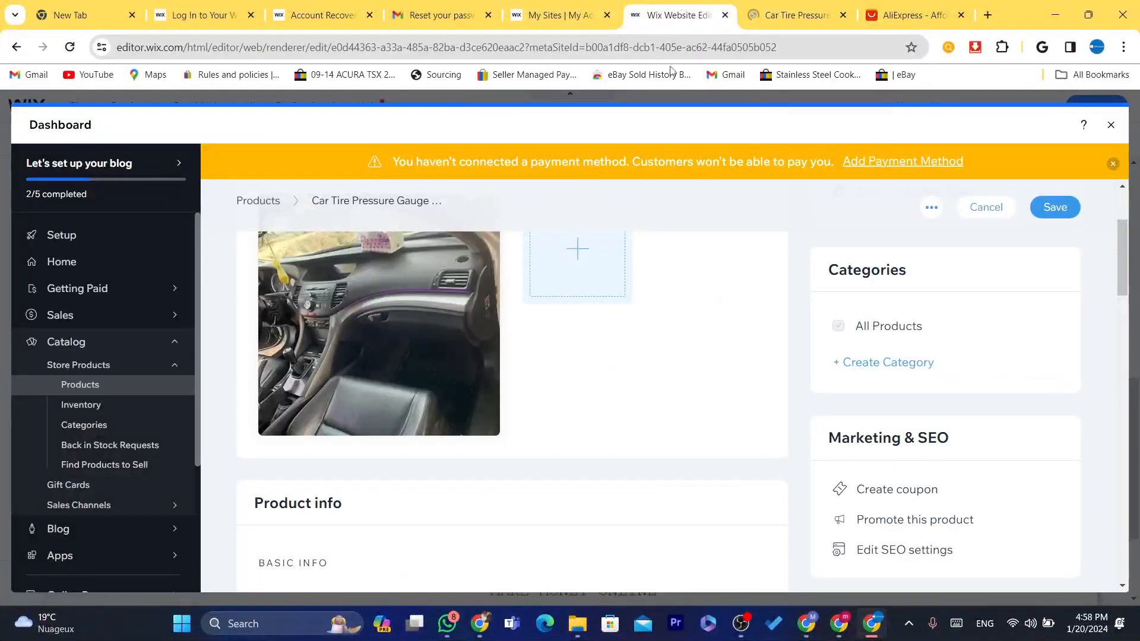
scroll(1125, 261, down, 5)
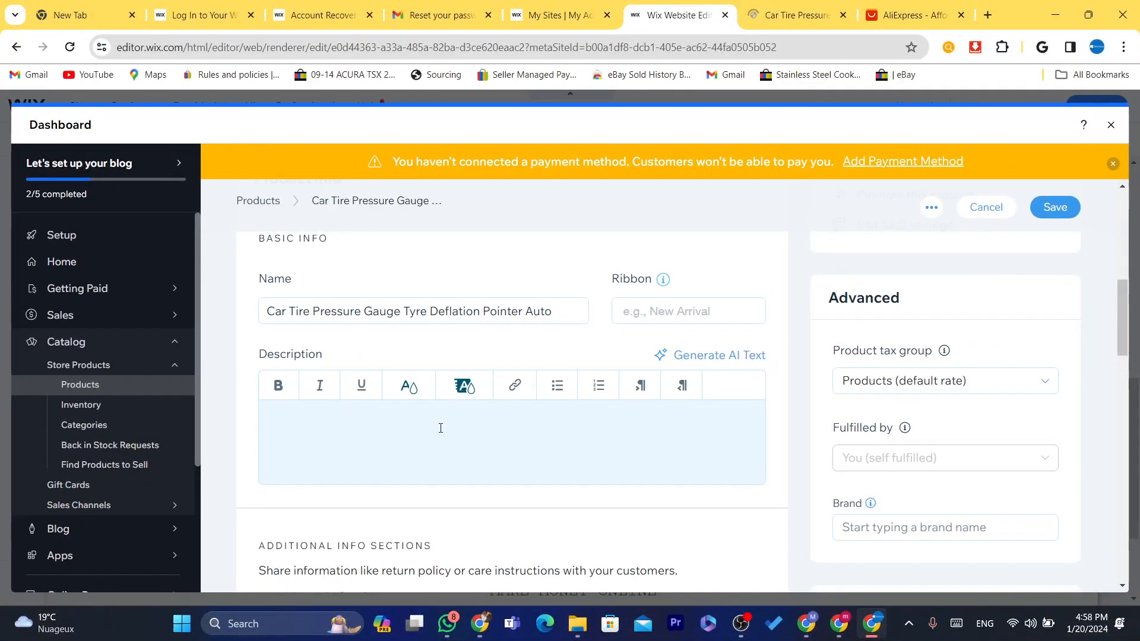
click(441, 428)
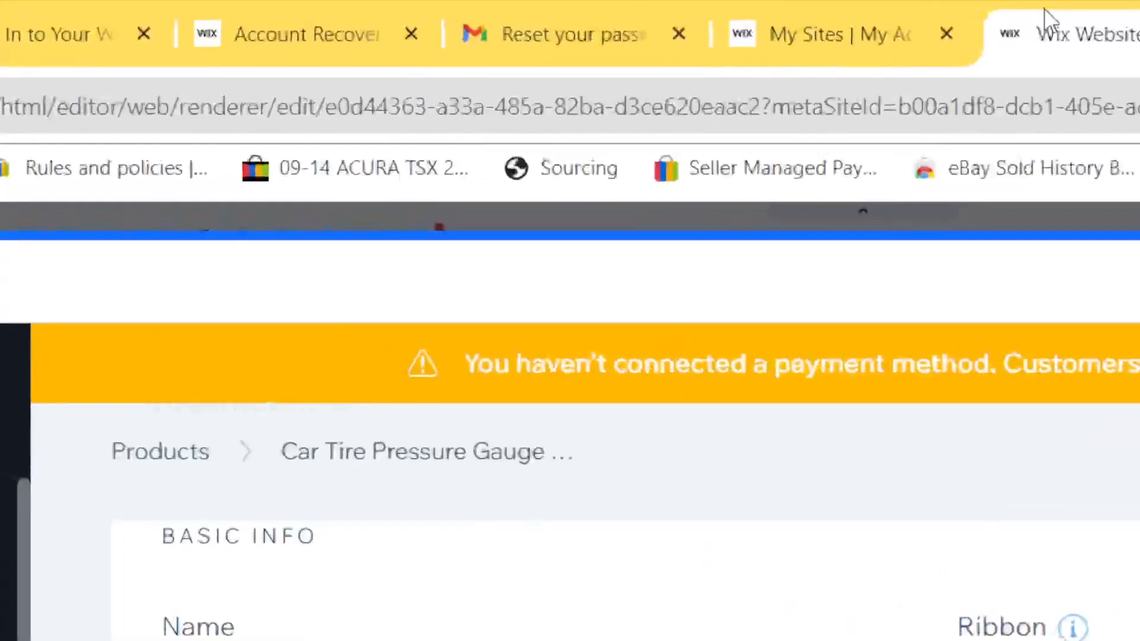
- Copy the description text with the features from the AliExpress listing into the Wix product's Description field
click(868, 5)
click(887, 12)
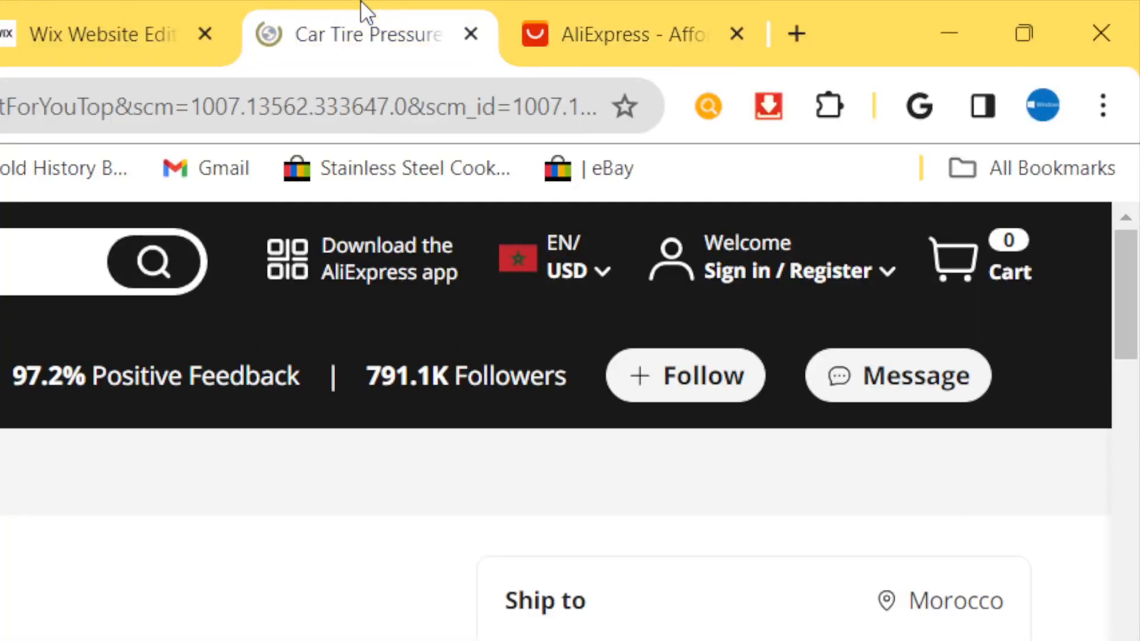
scroll(607, 408, down, 6)
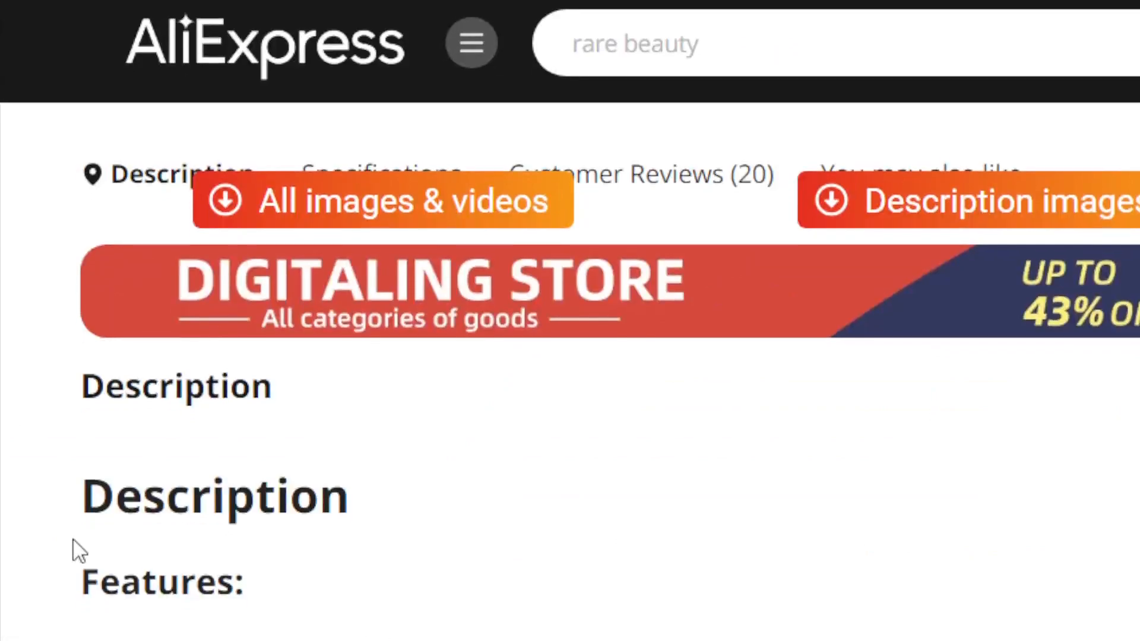
drag(73, 541, 692, 543)
key(ctrl+c)
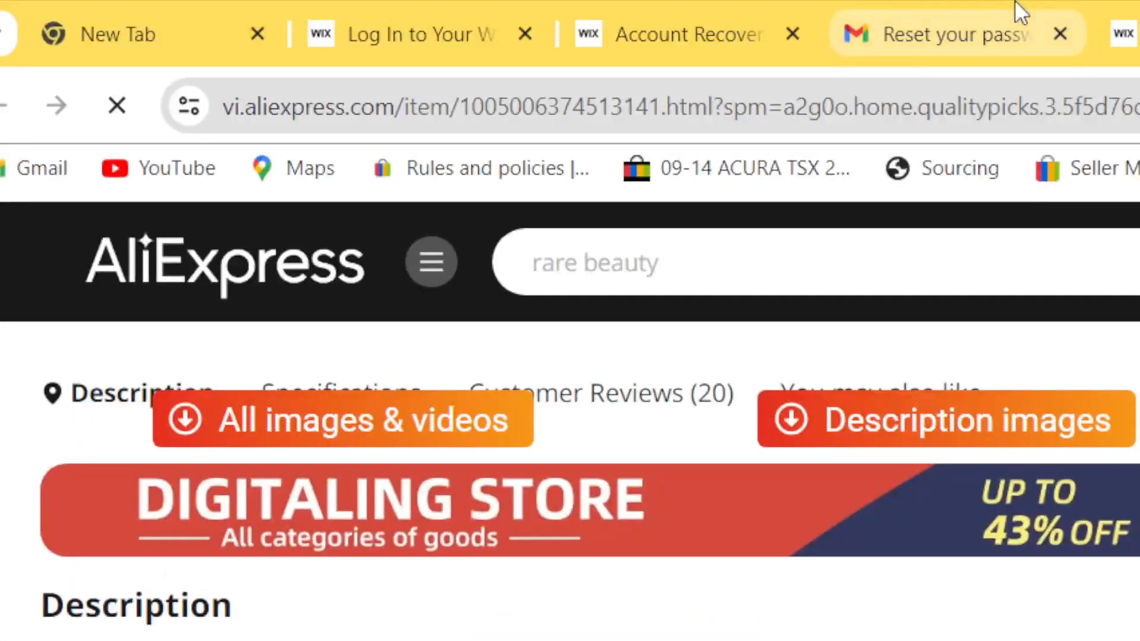
click(1046, 5)
click(1044, 5)
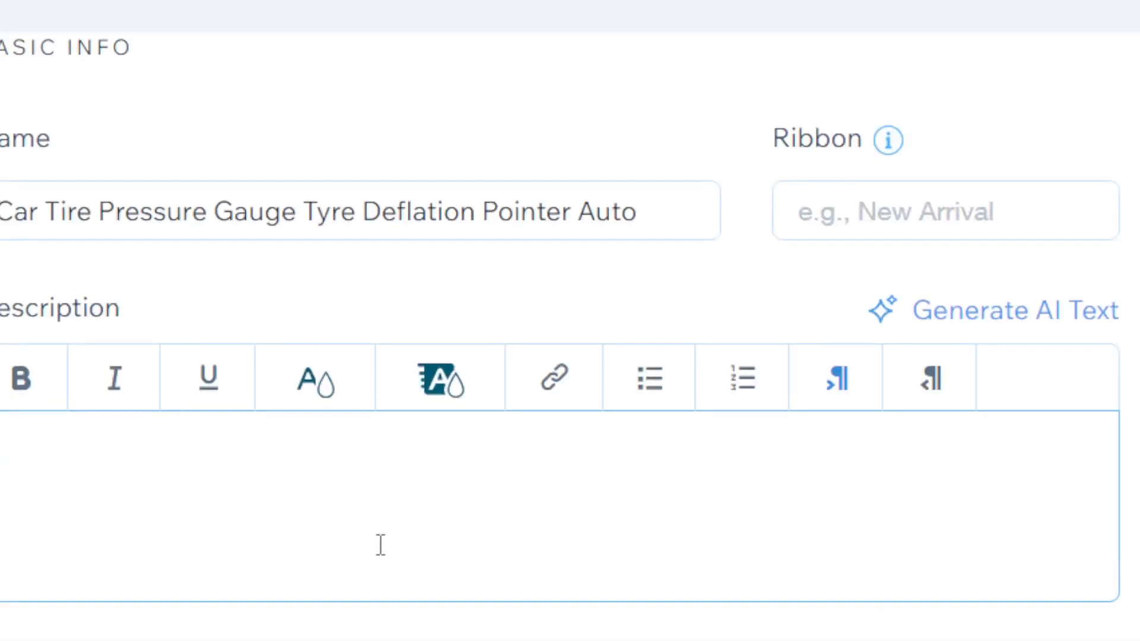
key(ctrl+v)
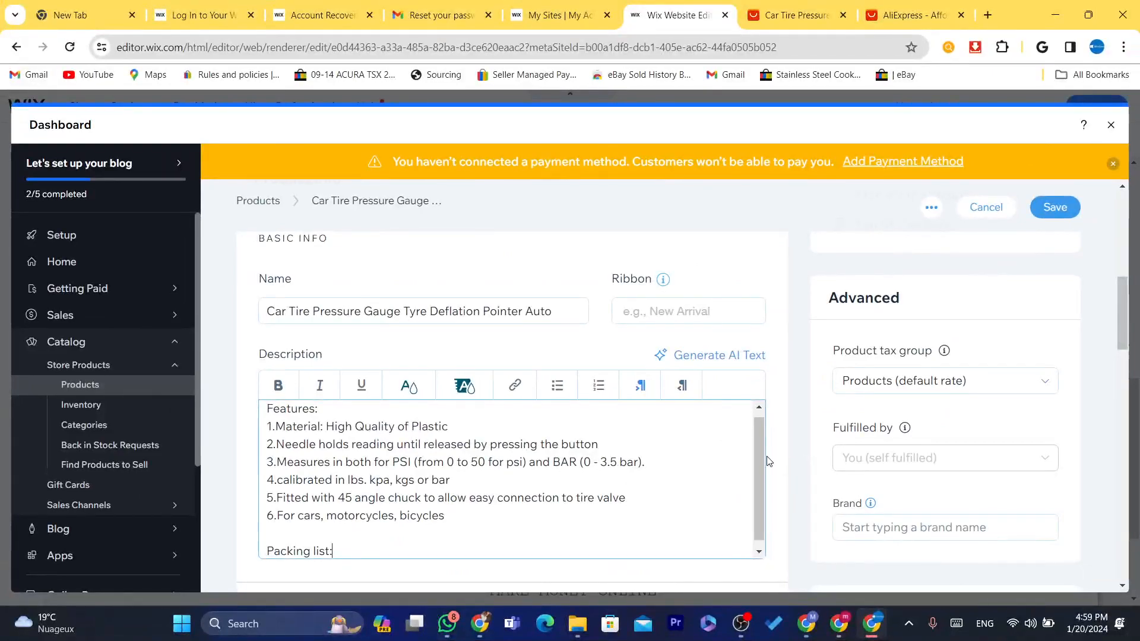
click(766, 453)
- Set the product's price to 200 and its cost of goods to 100
drag(1122, 312, 1122, 399)
click(300, 325)
text(2)
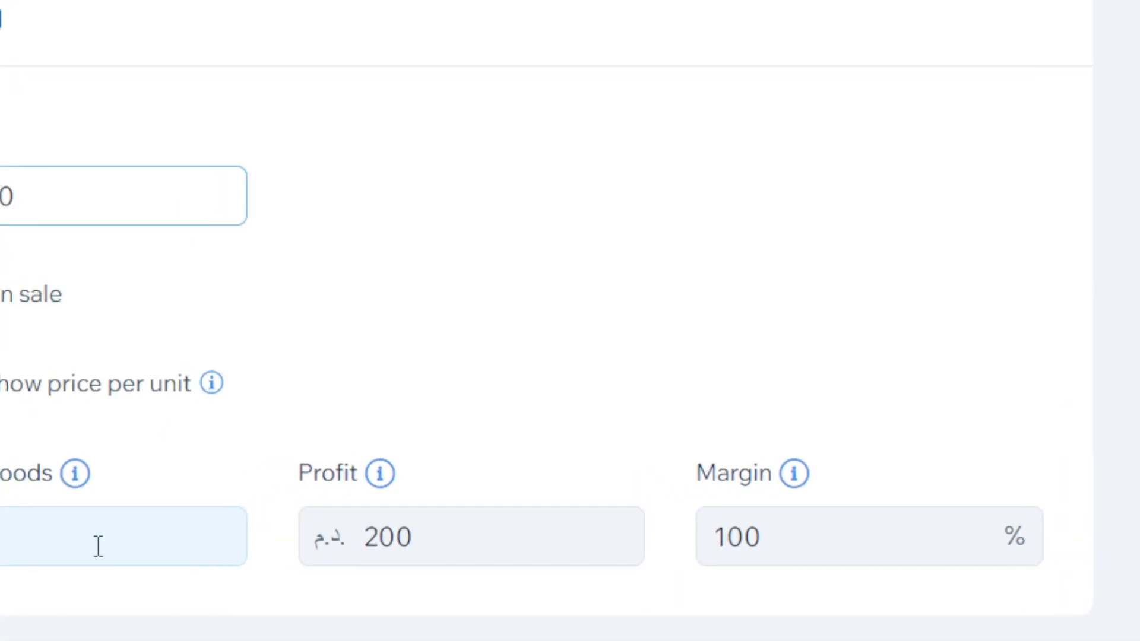
click(349, 480)
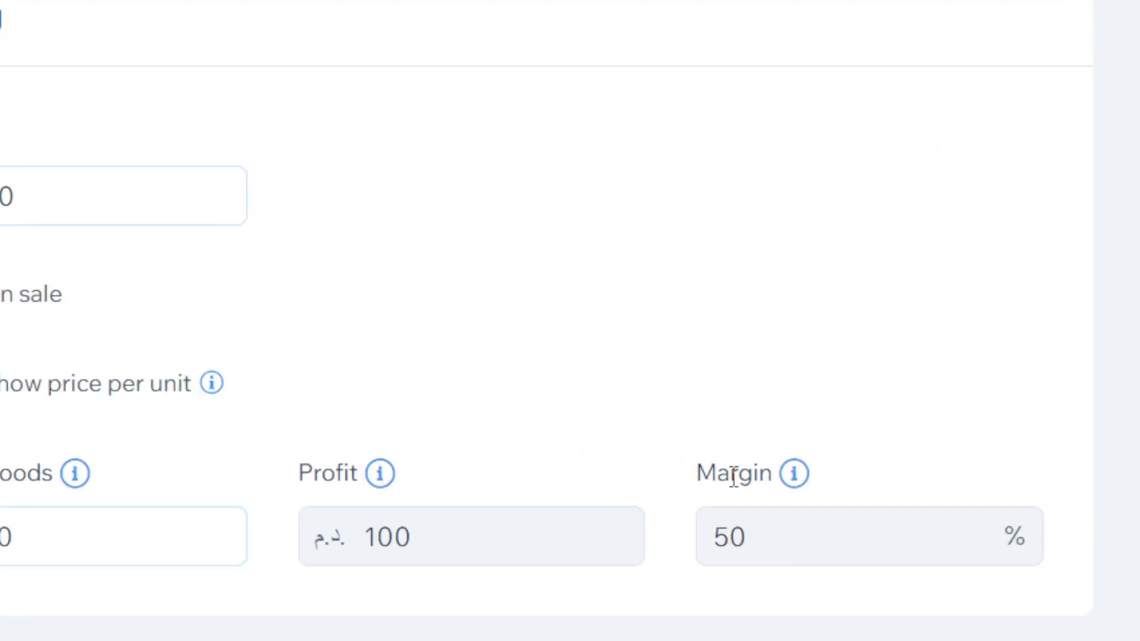
drag(734, 478, 786, 542)
click(786, 543)
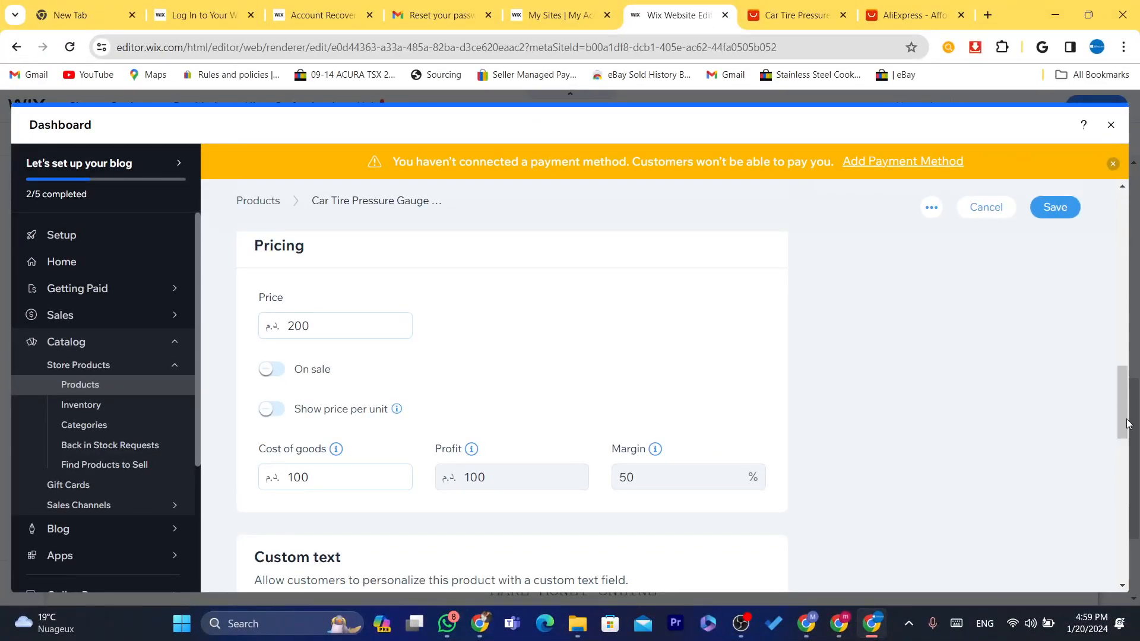
- Save the new product and open it from the products list
scroll(1124, 406, down, 15)
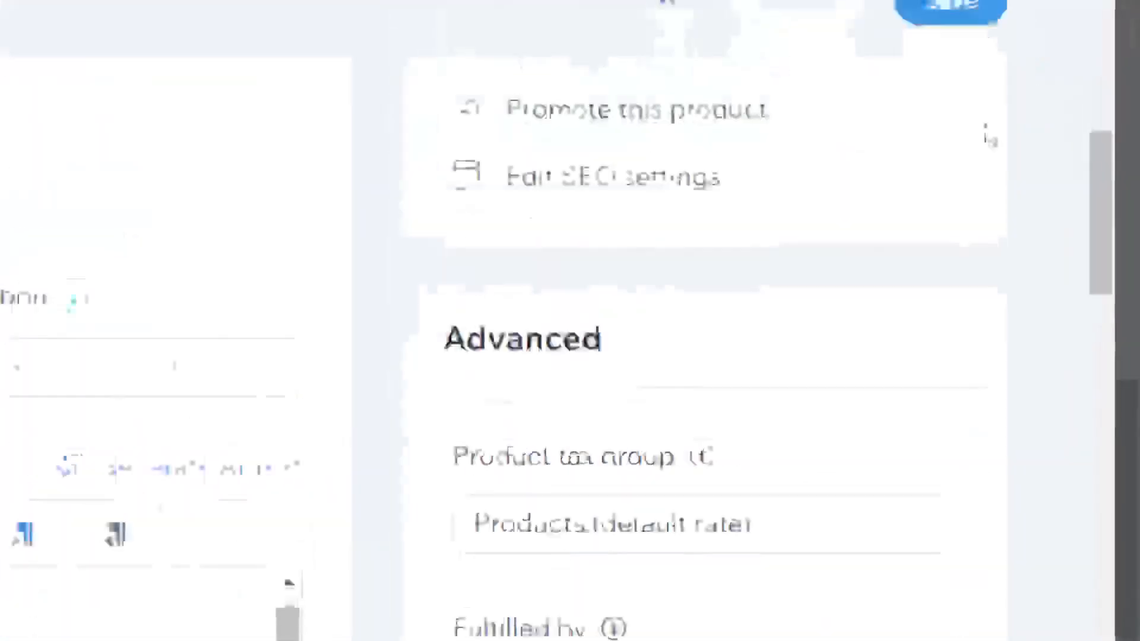
click(957, 102)
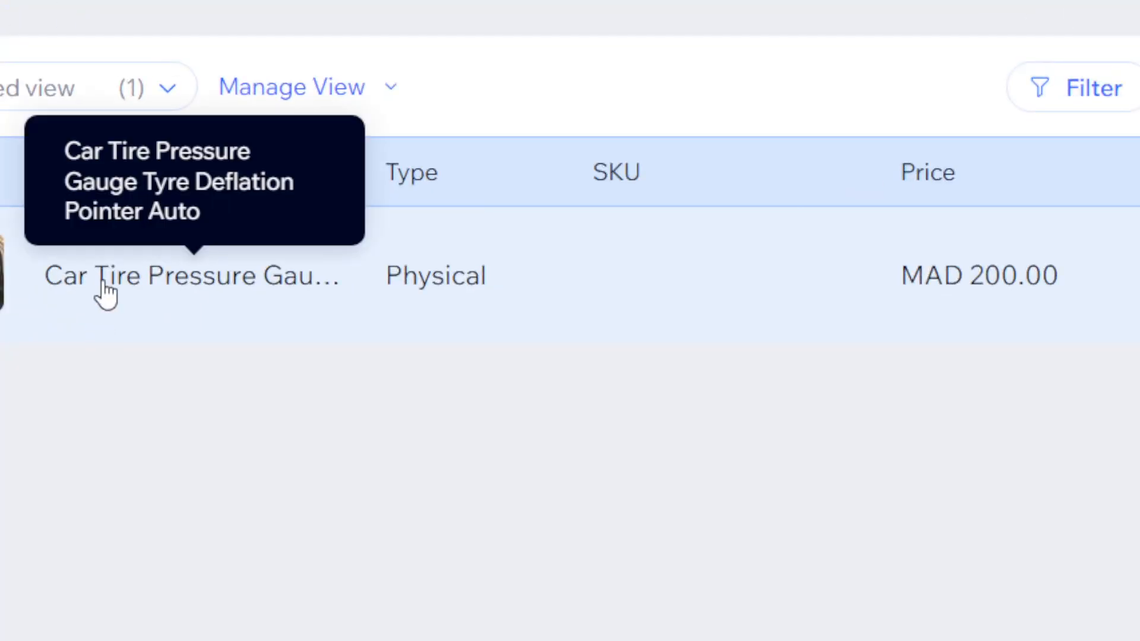
click(106, 292)
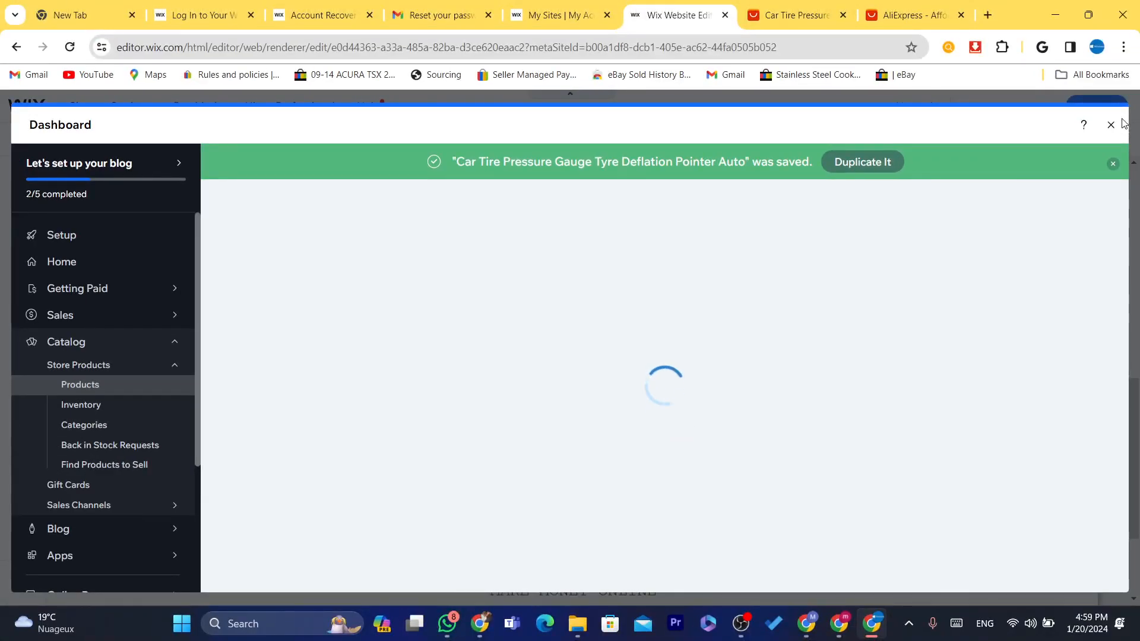
- Close the dashboard and reload the site editor
click(1110, 126)
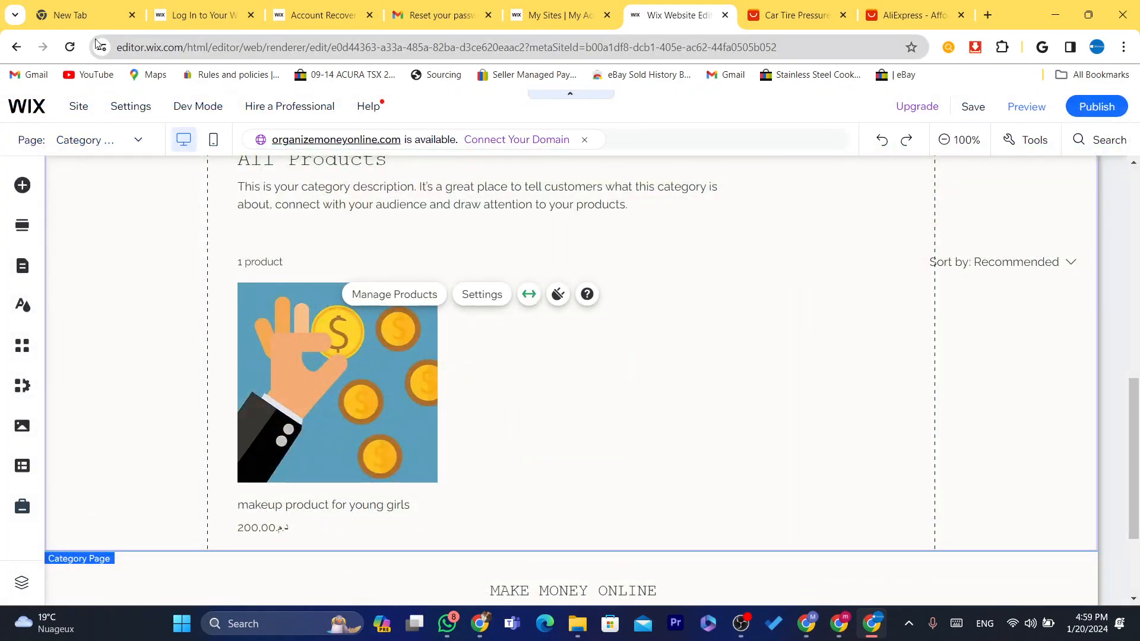
click(70, 49)
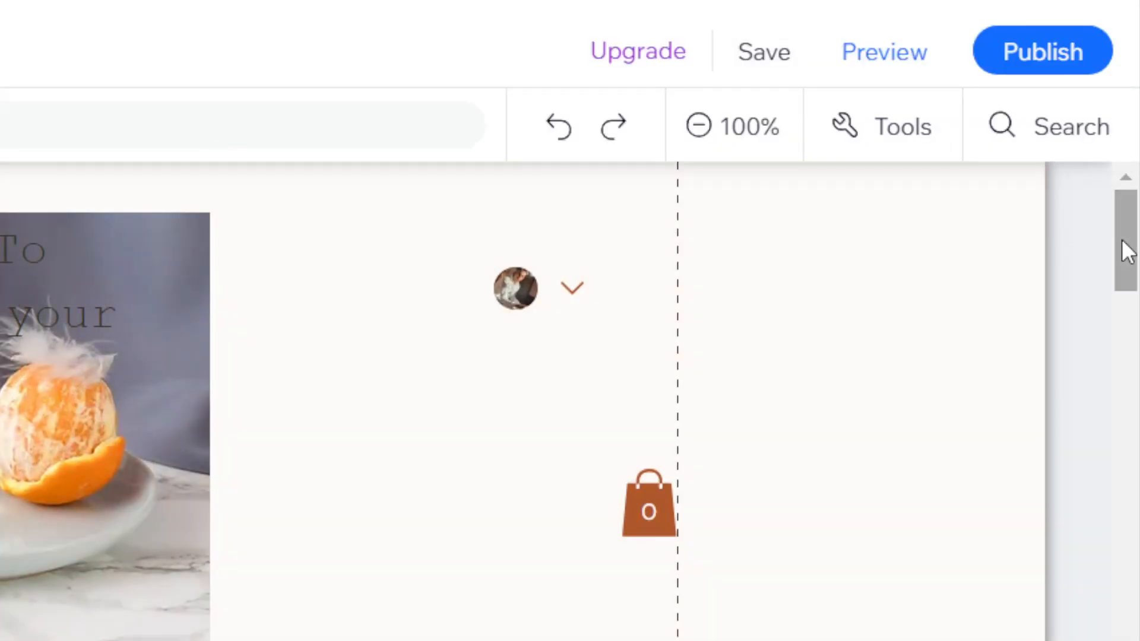
drag(1127, 250, 1135, 119)
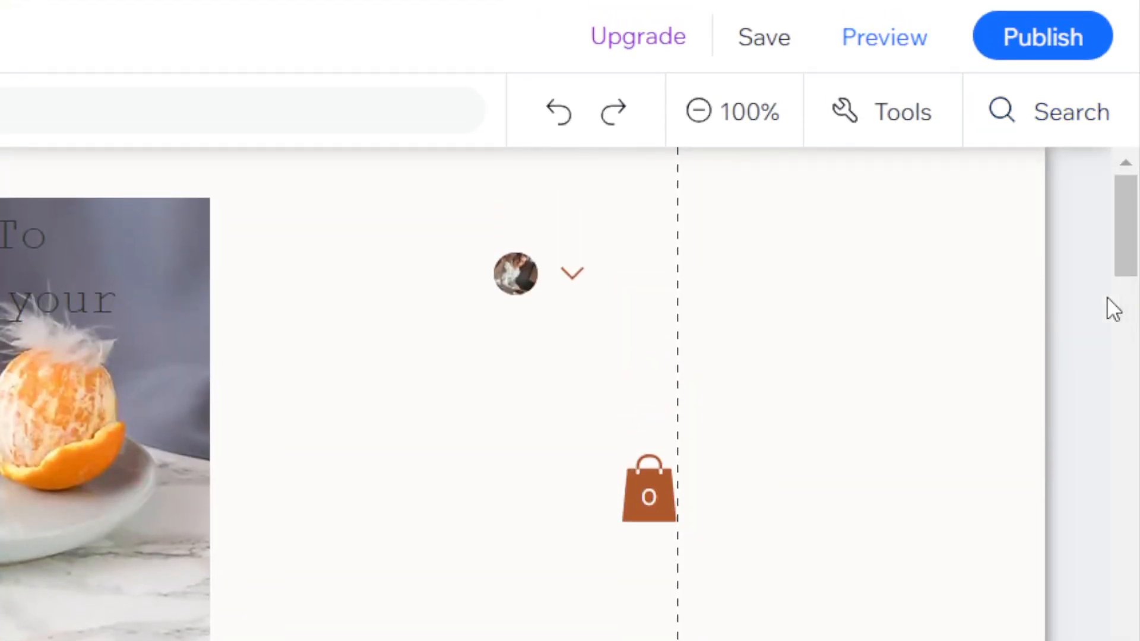
drag(1122, 202, 1122, 210)
- Publish the site and open its live version
mouse_move(1039, 36)
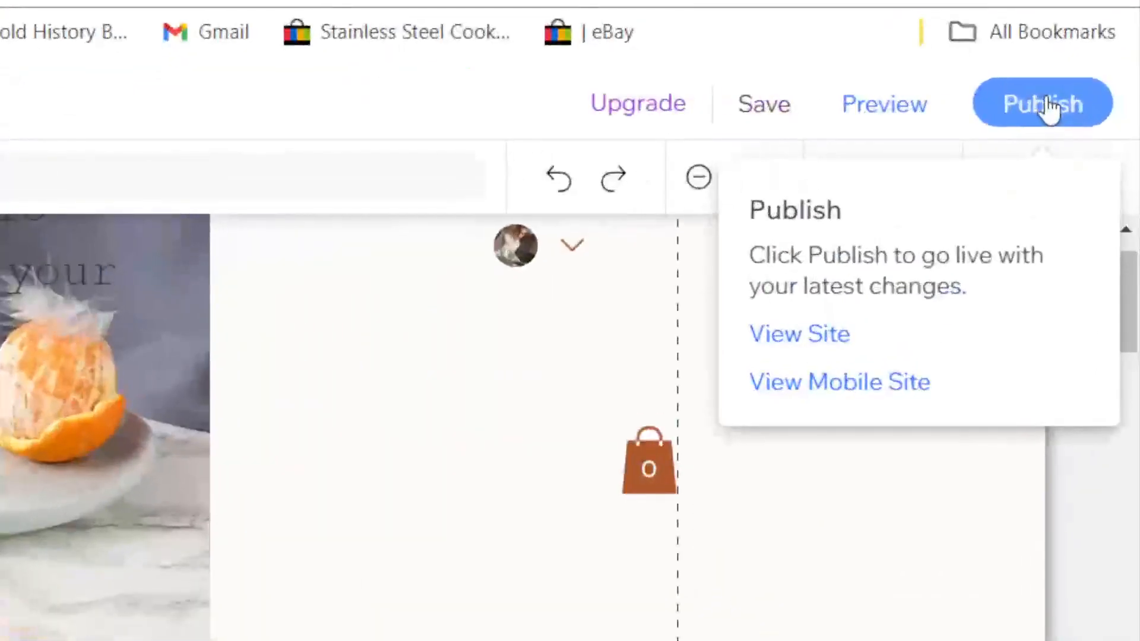
click(1046, 105)
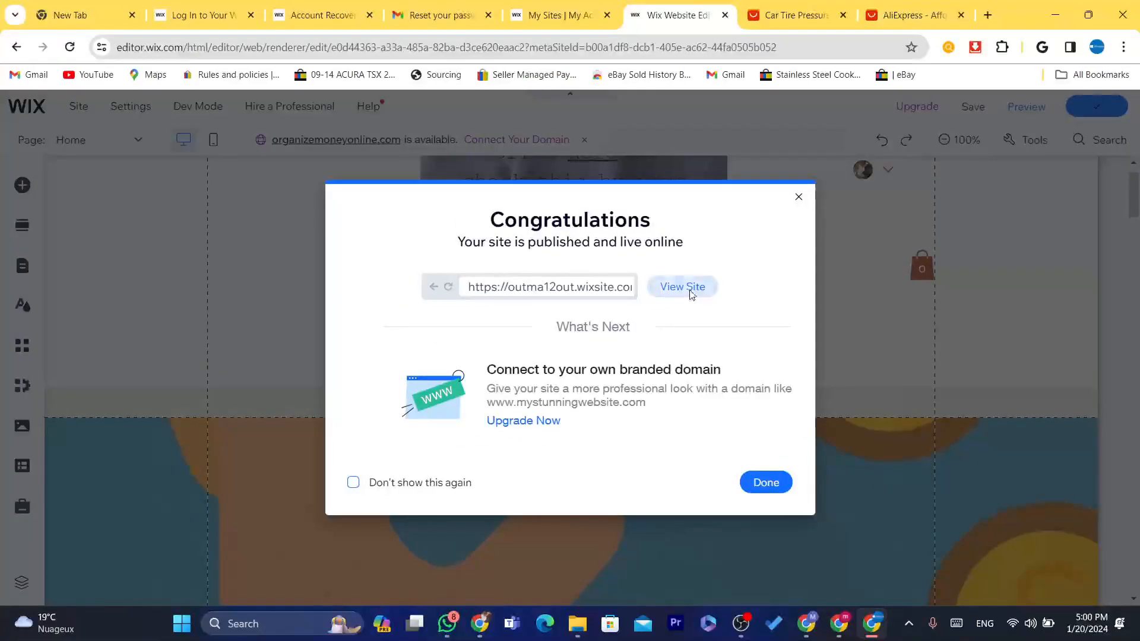
click(110, 534)
click(700, 45)
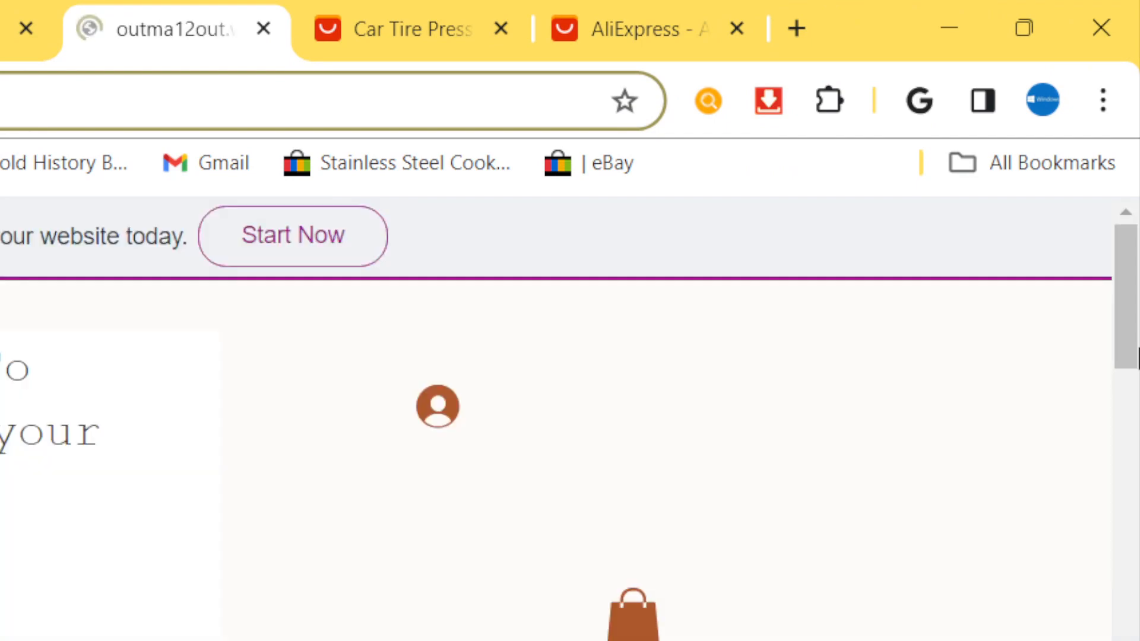
- Look over the published home page and reload it
click(1139, 348)
drag(1138, 356, 1111, 196)
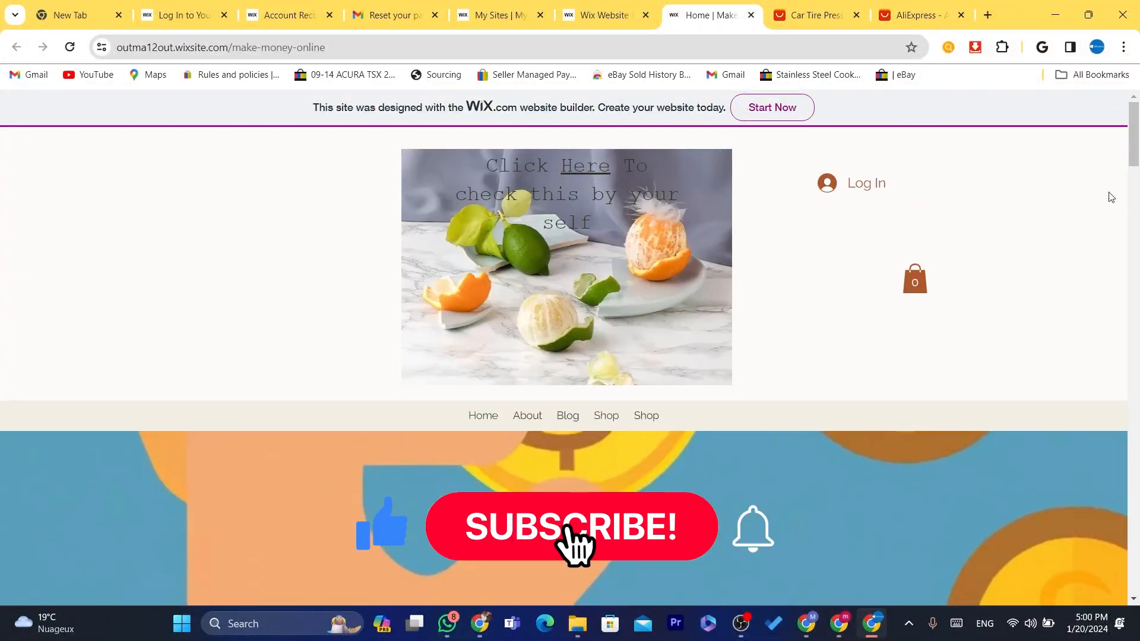
scroll(677, 167, down, 5)
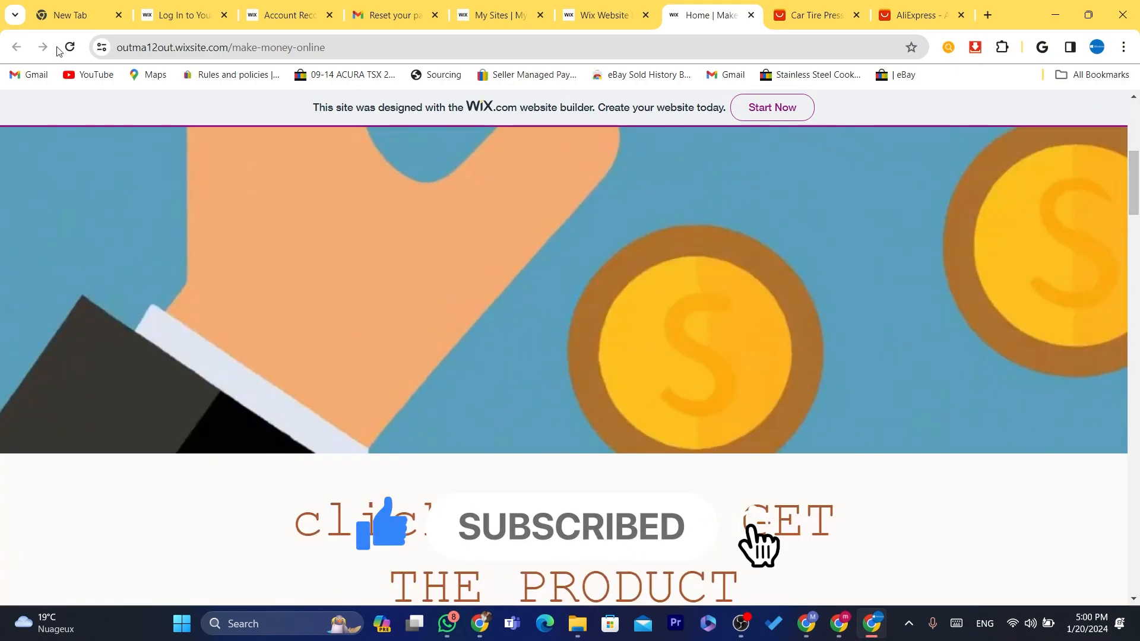
click(76, 53)
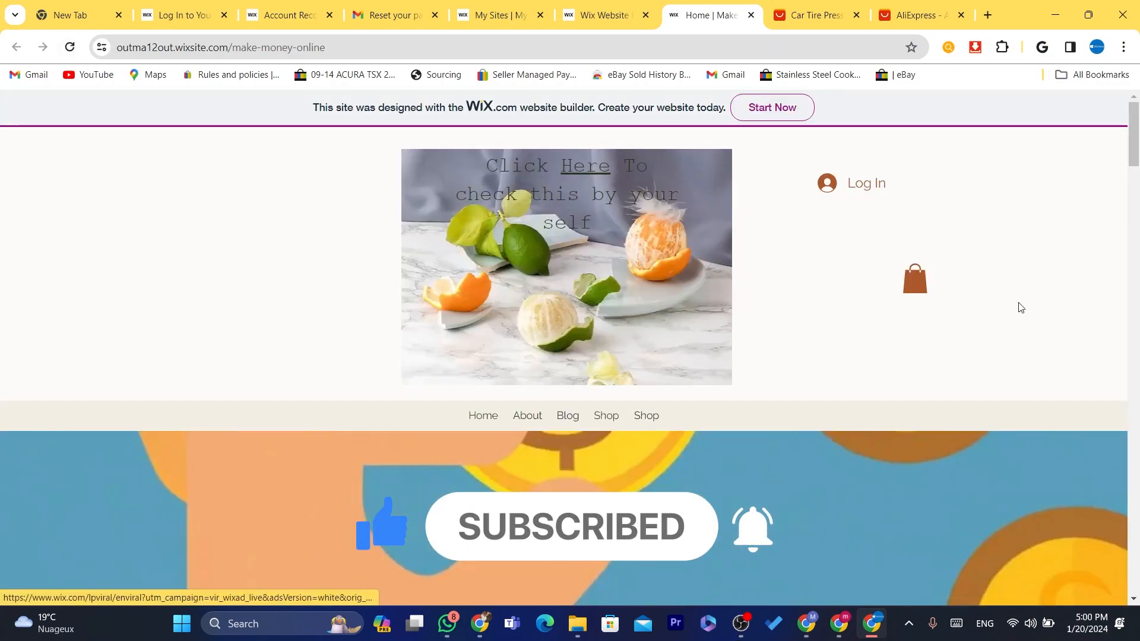